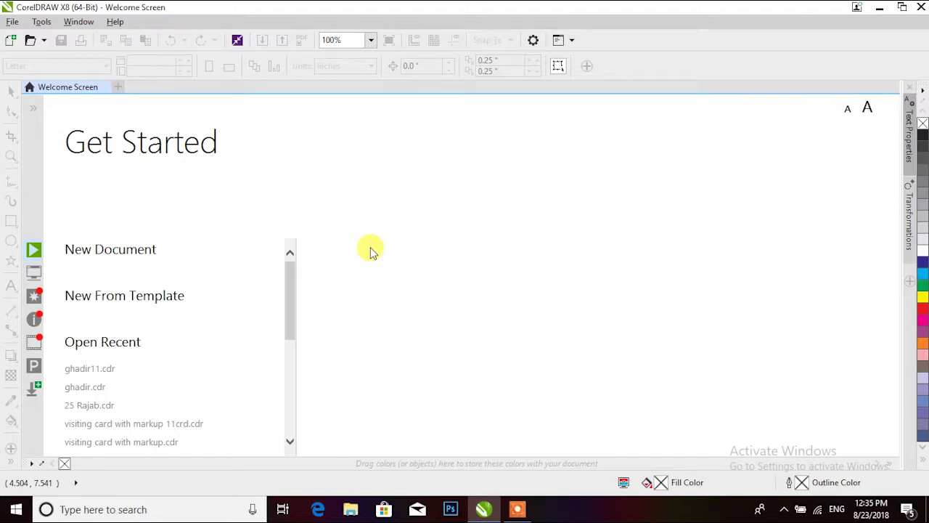
# - Choose New Document on the Welcome Screen to begin a new drawing
pyautogui.click(126, 260)
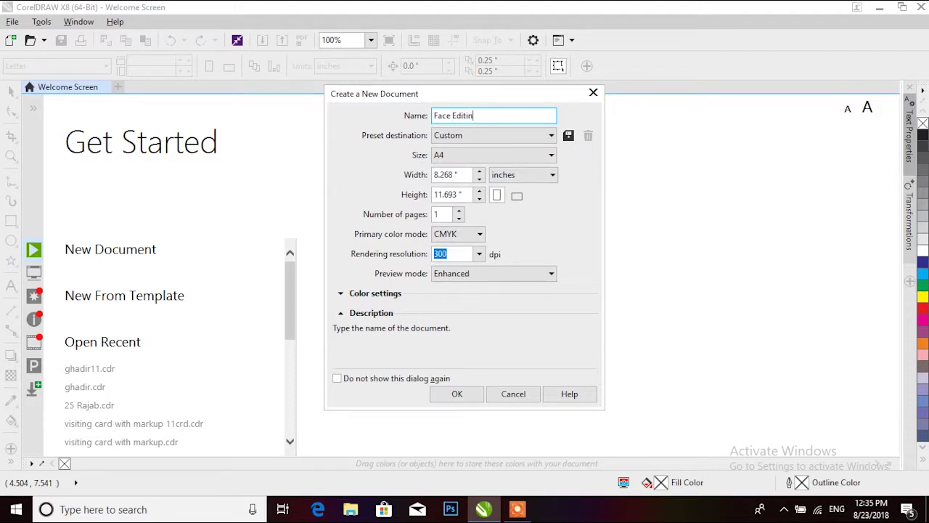
# - Confirm the new A4, CMYK, 300 dpi document named 'Face Editing'
pyautogui.click(458, 394)
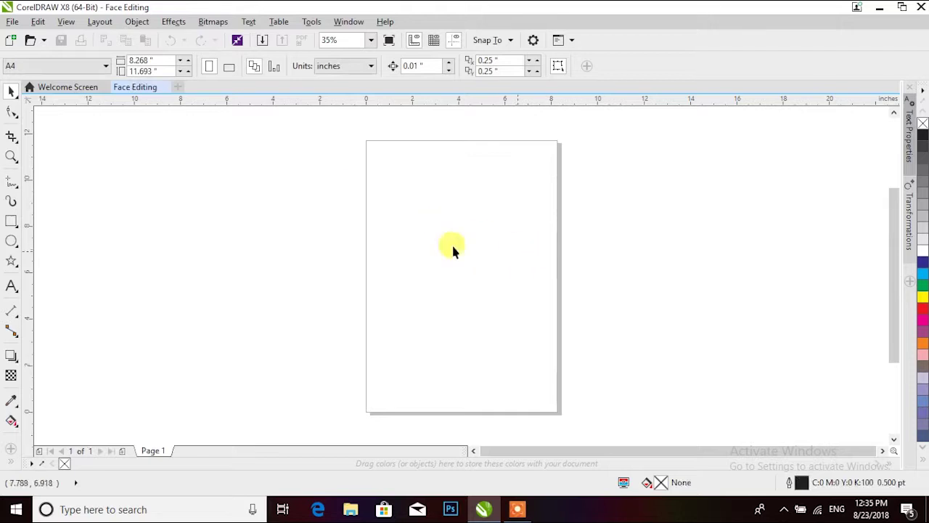
# - Import the blemished face photo onto the page and scale it to about 70.5%
pyautogui.click(13, 22)
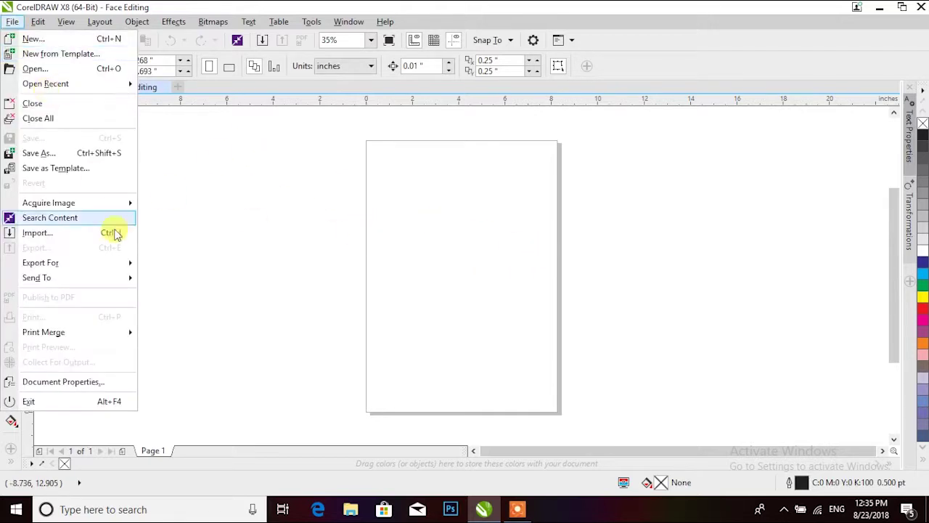
pyautogui.click(97, 234)
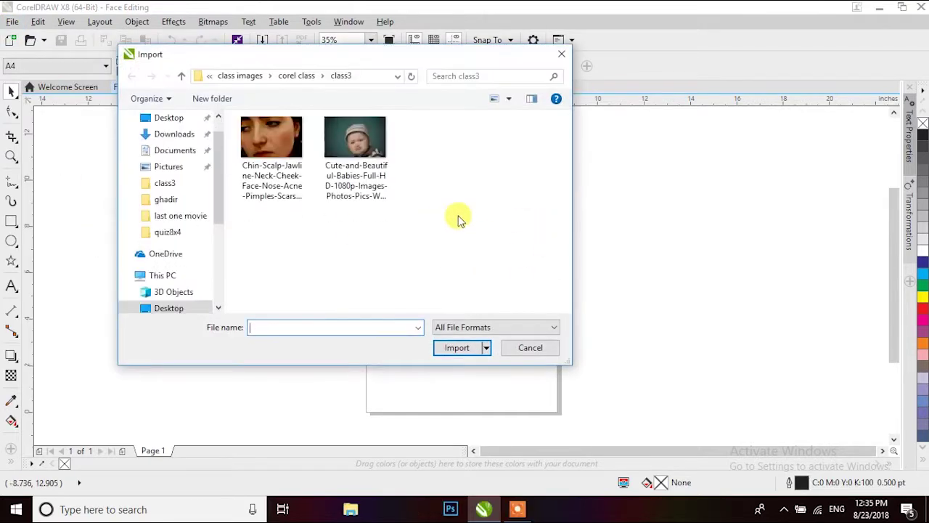
pyautogui.doubleClick(272, 138)
pyautogui.click(372, 161)
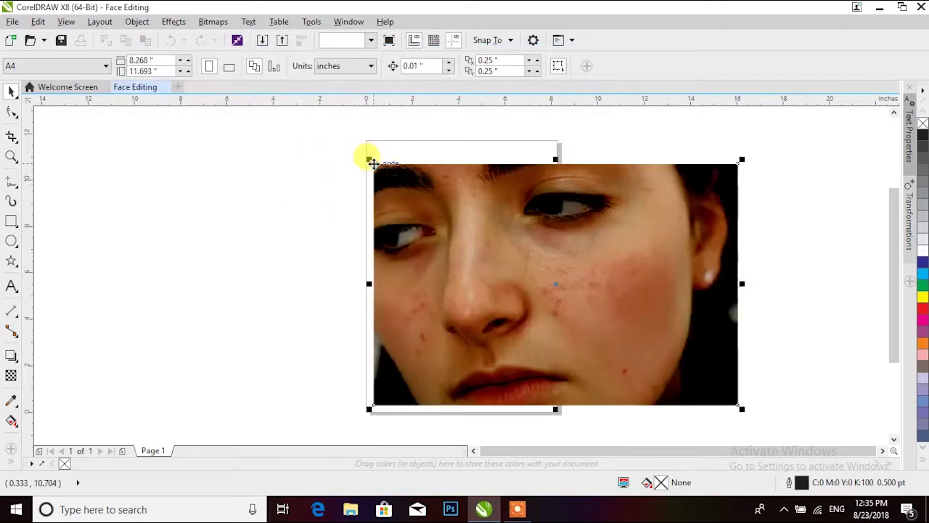
pyautogui.moveTo(515, 254); pyautogui.dragTo(452, 243)
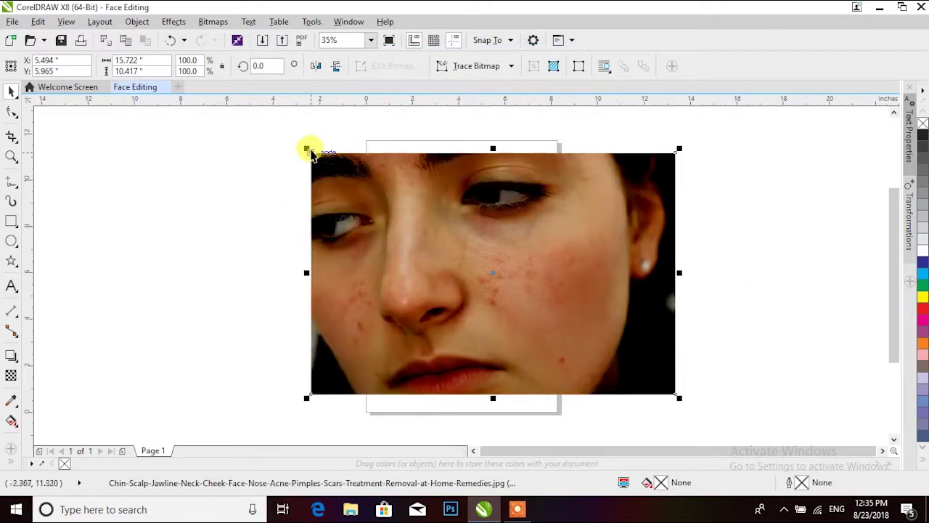
pyautogui.moveTo(309, 152); pyautogui.dragTo(364, 187)
pyautogui.moveTo(564, 253); pyautogui.dragTo(543, 251)
# - Switch the page to landscape and place a duplicate of the photo beside it
pyautogui.click(261, 120)
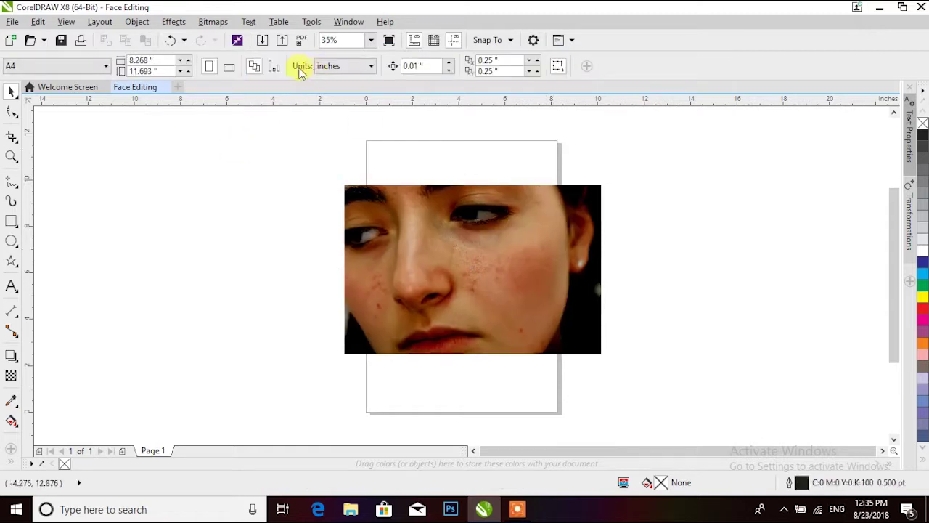
pyautogui.click(231, 72)
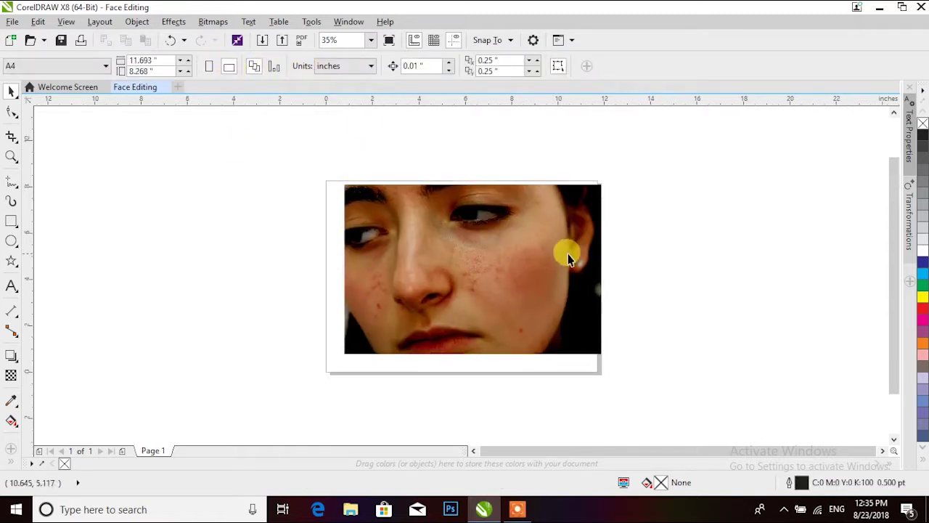
pyautogui.moveTo(569, 259); pyautogui.dragTo(555, 260)
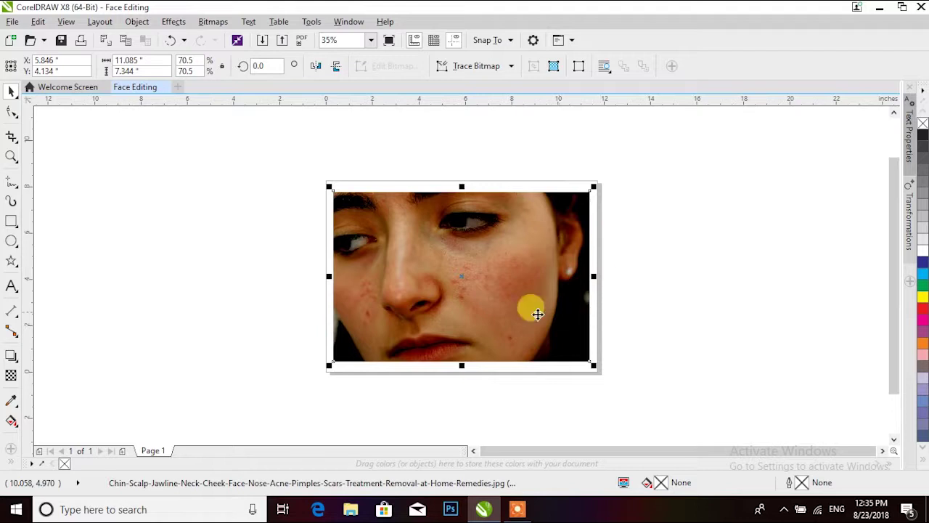
pyautogui.click(404, 274)
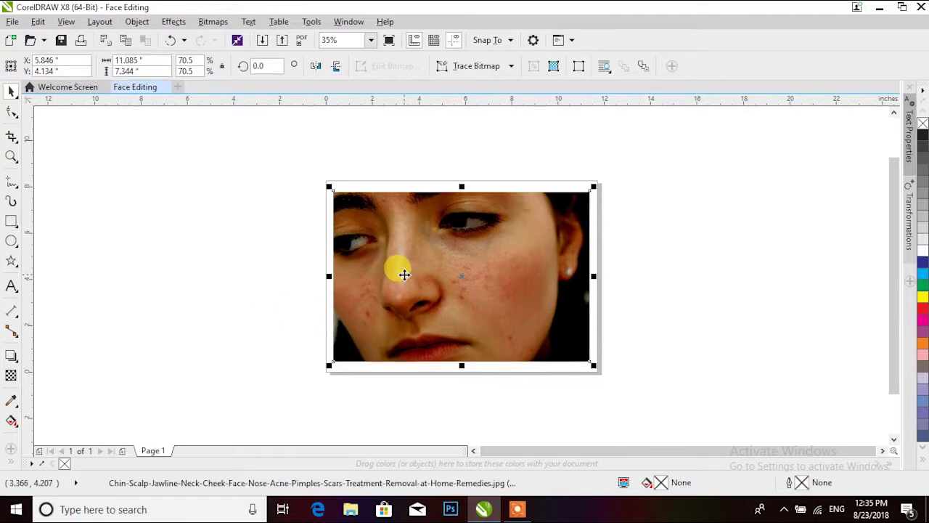
pyautogui.moveTo(459, 274); pyautogui.dragTo(192, 259)
pyautogui.click(401, 398)
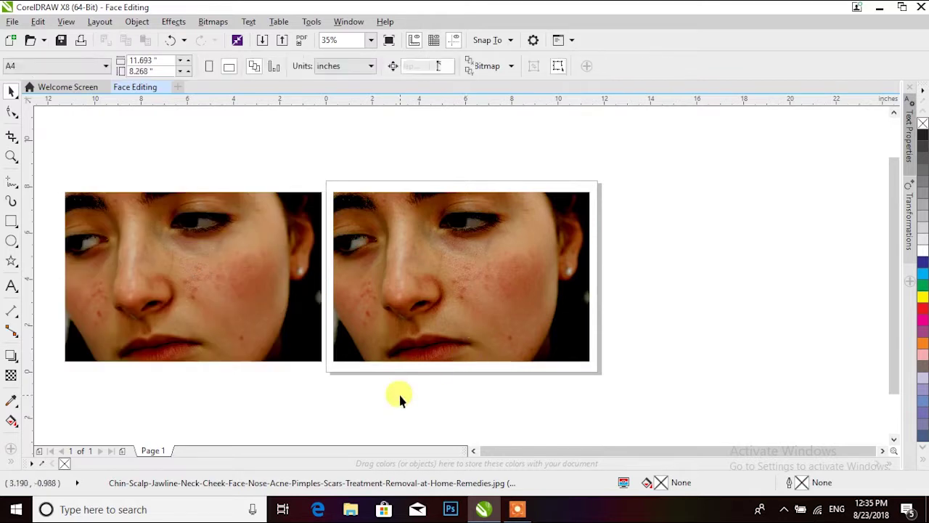
# - Zoom in and trace a closed polyline shape around the large blemished right cheek
pyautogui.press('z')
pyautogui.click(476, 290)
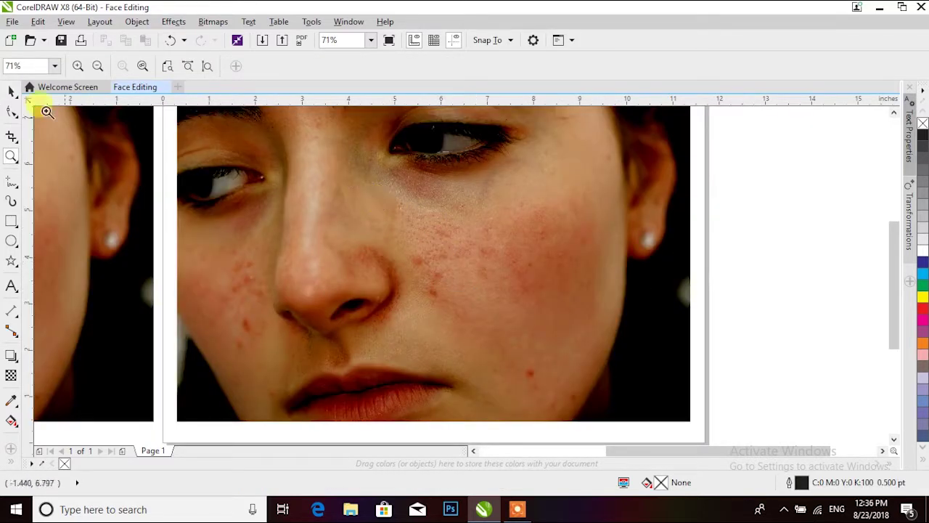
pyautogui.click(11, 183)
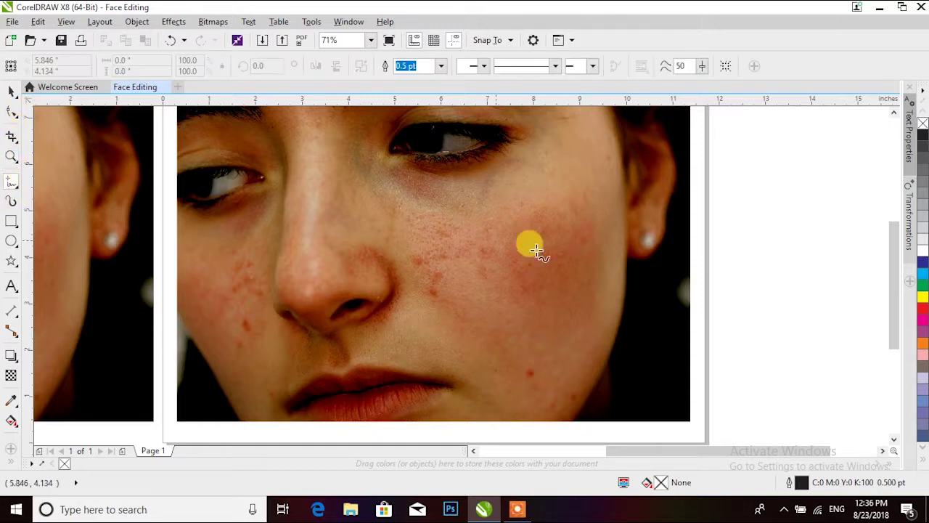
pyautogui.click(396, 196)
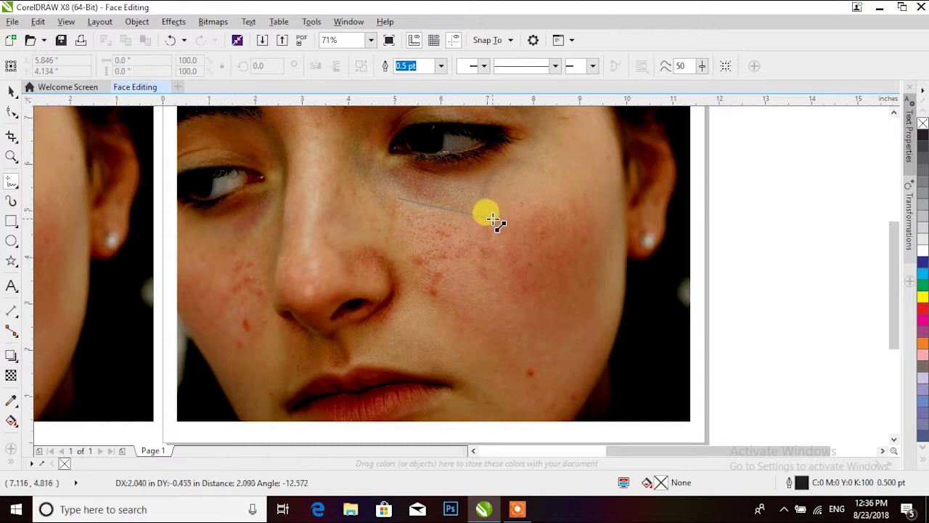
pyautogui.click(497, 219)
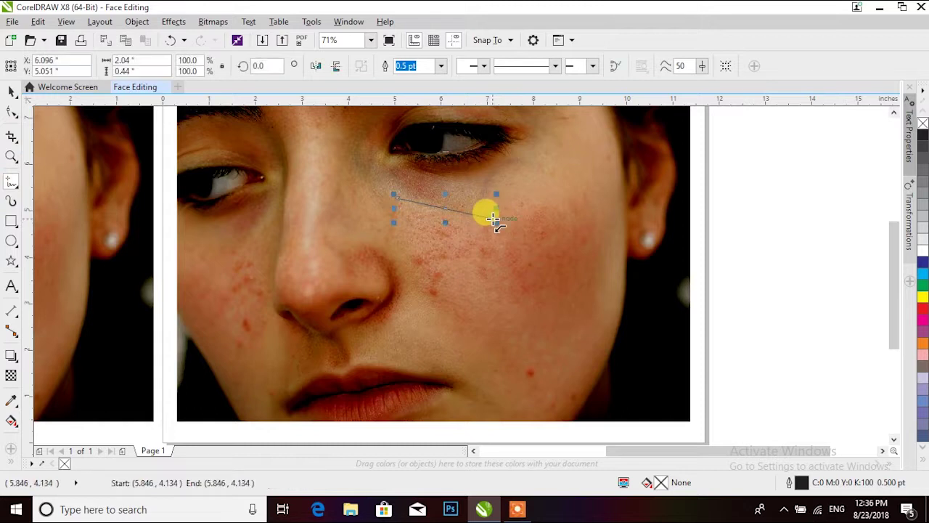
pyautogui.click(601, 173)
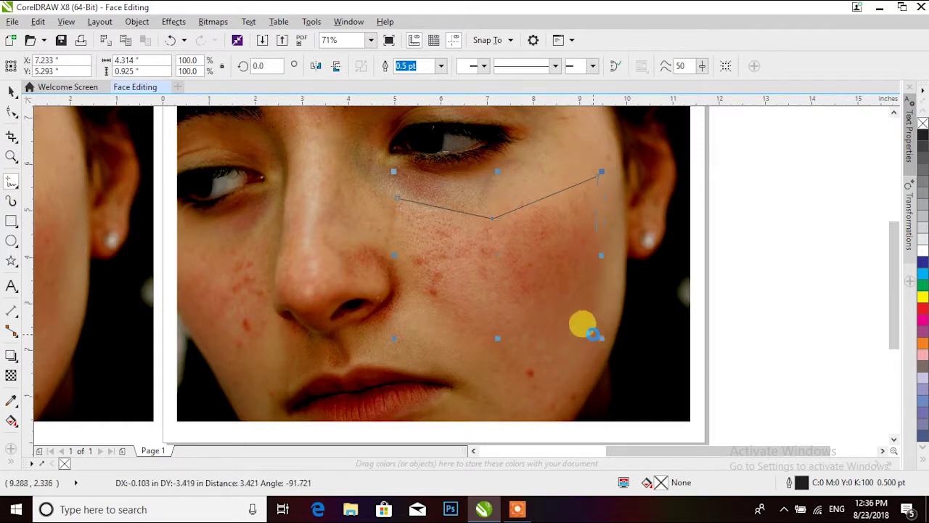
pyautogui.click(594, 336)
pyautogui.click(550, 409)
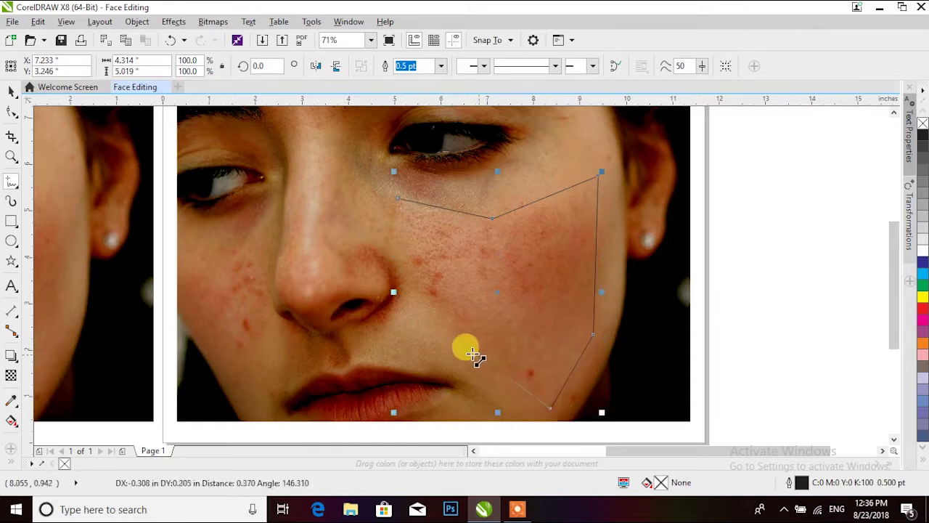
pyautogui.click(444, 340)
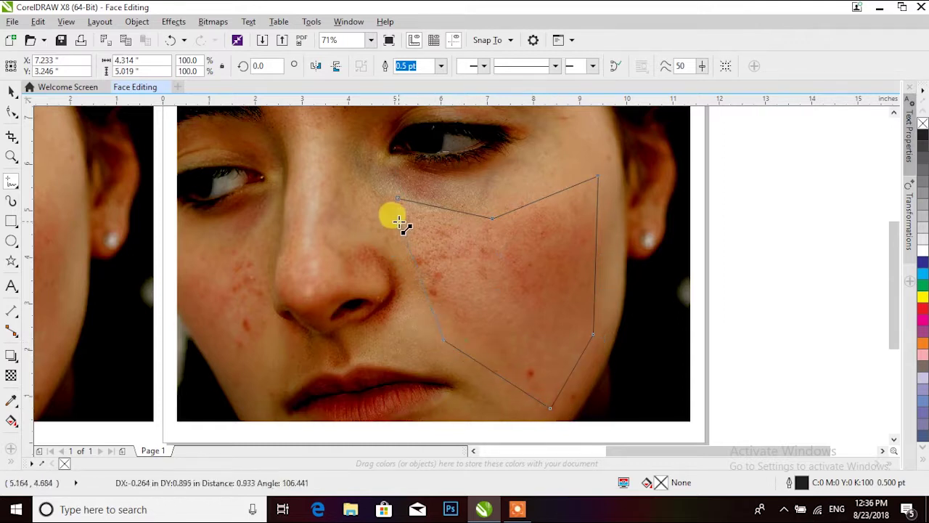
pyautogui.click(403, 260)
pyautogui.click(398, 198)
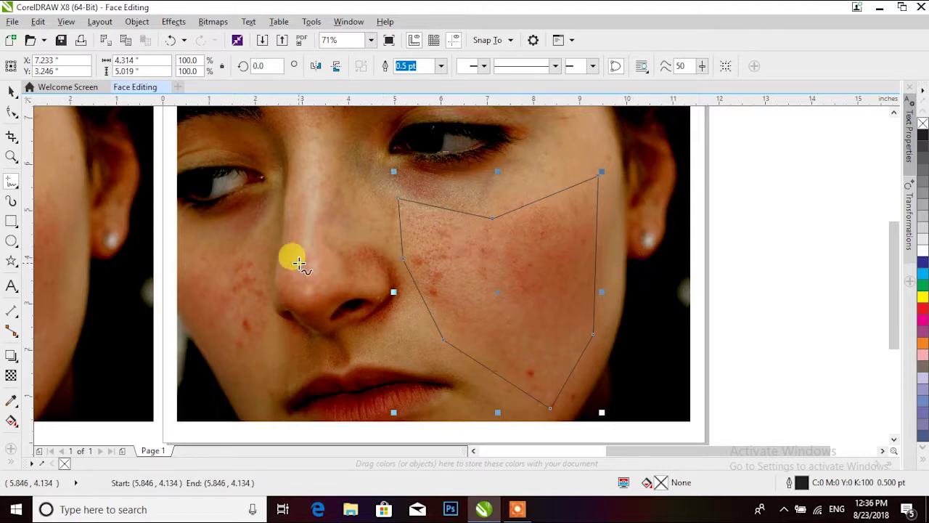
# - Outline the blemishes beside the nose on the left cheek with a closed shape
pyautogui.click(248, 234)
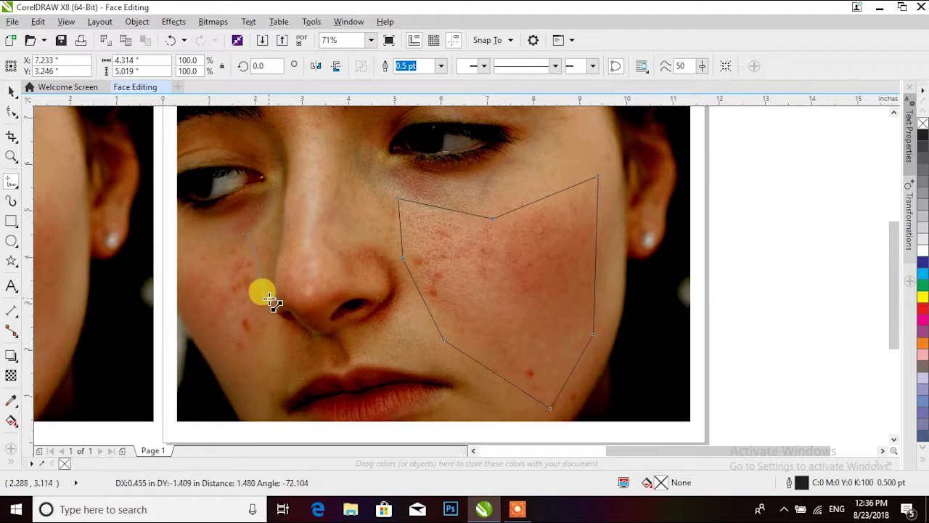
pyautogui.click(271, 300)
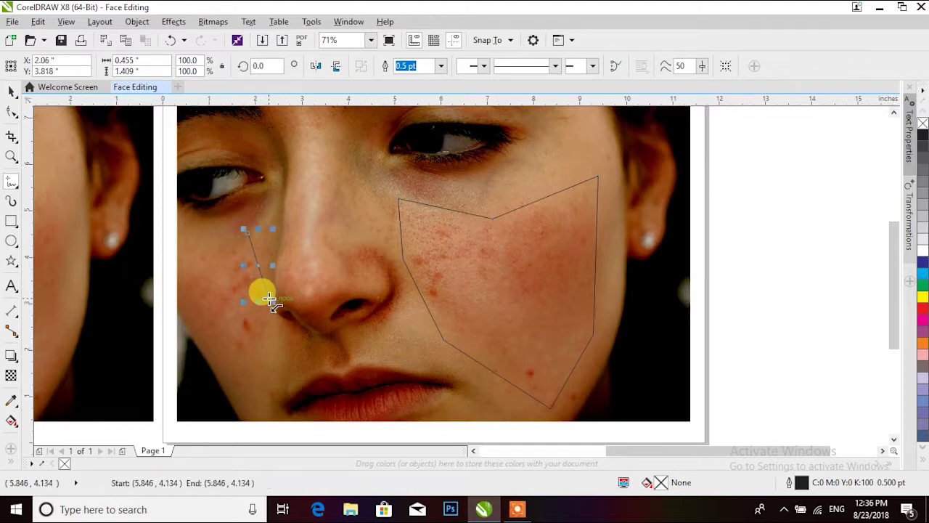
pyautogui.click(260, 360)
pyautogui.click(229, 367)
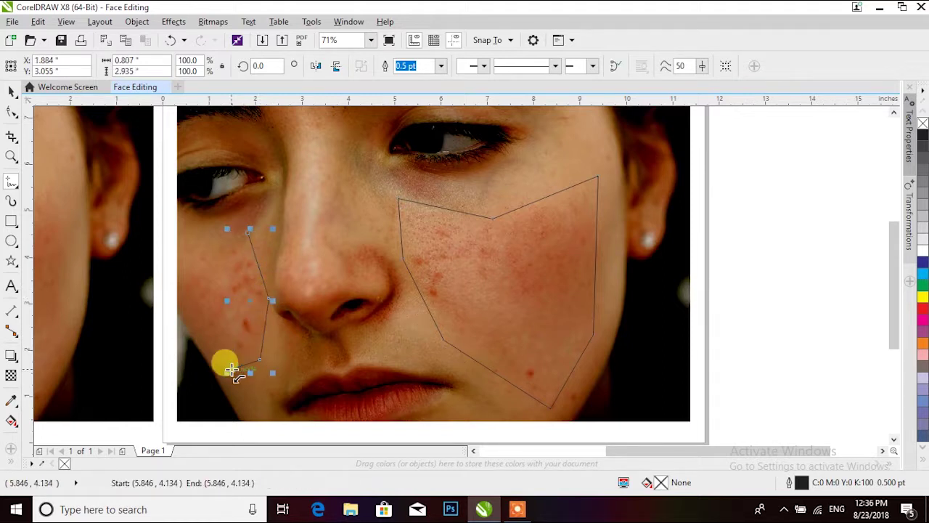
pyautogui.click(194, 288)
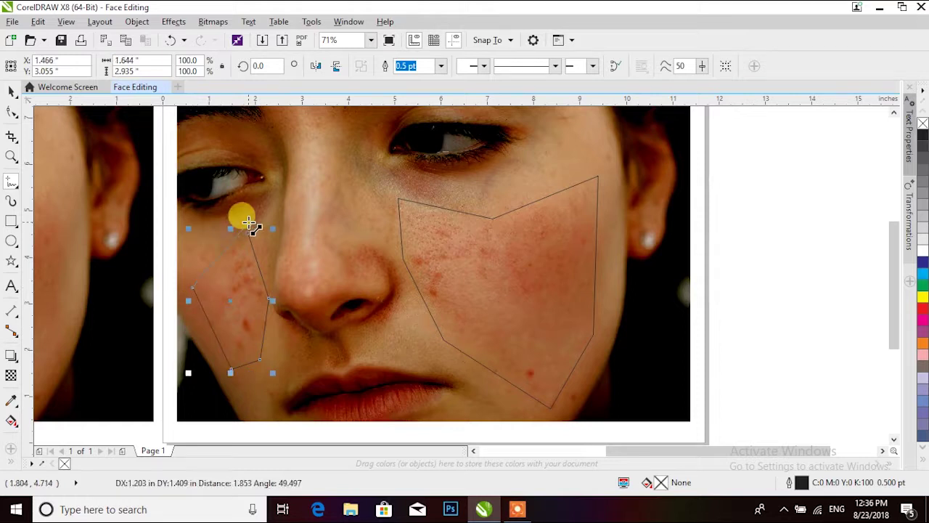
pyautogui.click(204, 245)
pyautogui.click(247, 233)
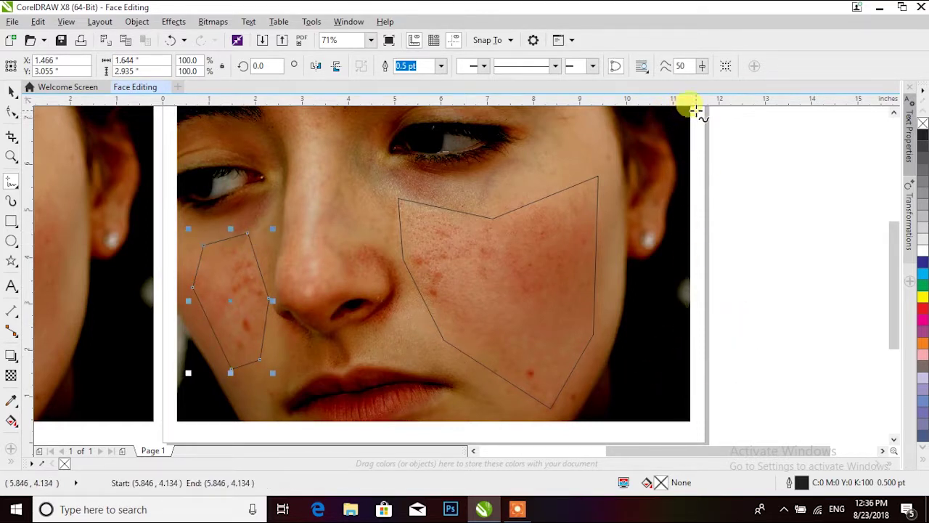
# - Trace a small closed shape over the spot near the forehead, then zoom out with F3
pyautogui.click(894, 112)
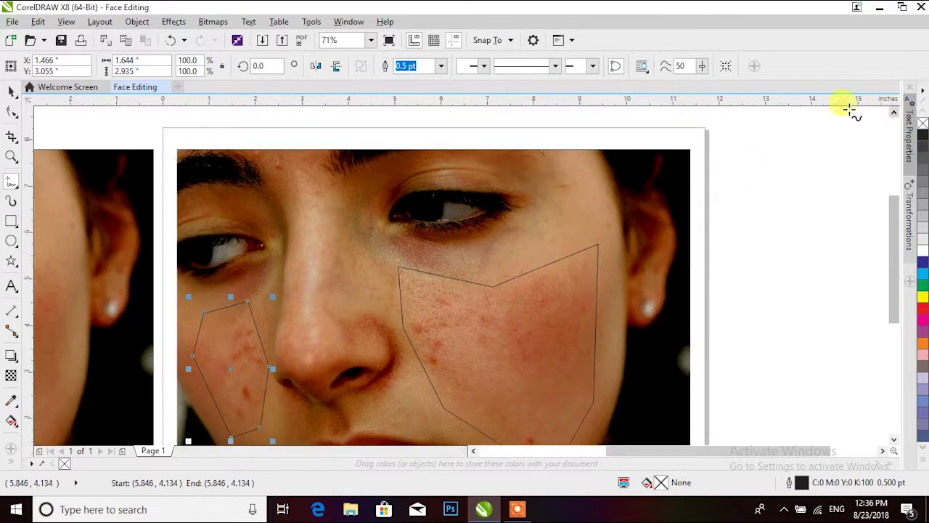
pyautogui.click(271, 159)
pyautogui.click(300, 156)
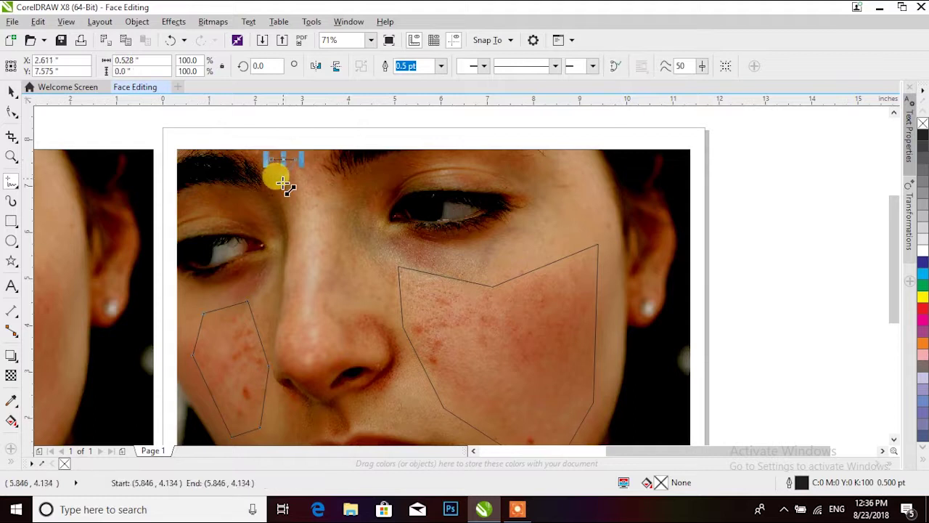
pyautogui.click(282, 186)
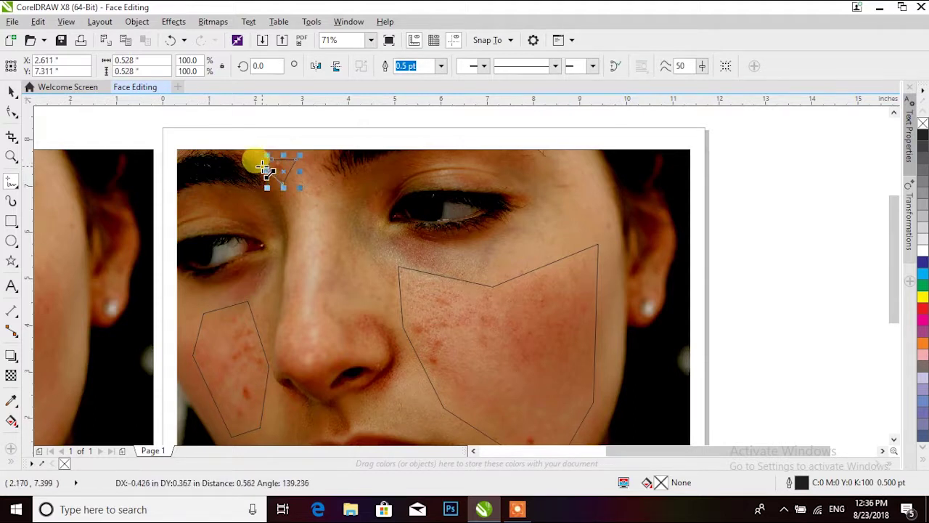
pyautogui.click(263, 169)
pyautogui.click(273, 160)
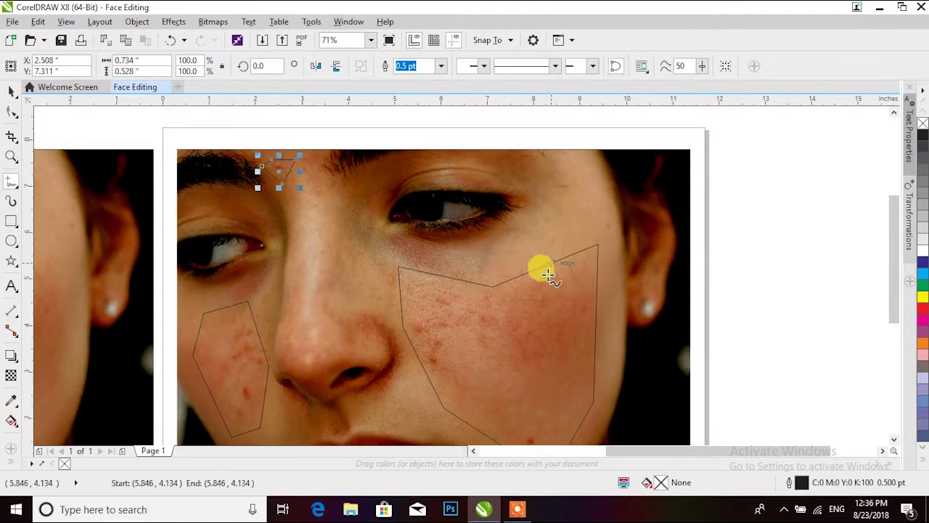
pyautogui.press('z')
pyautogui.press('F3')
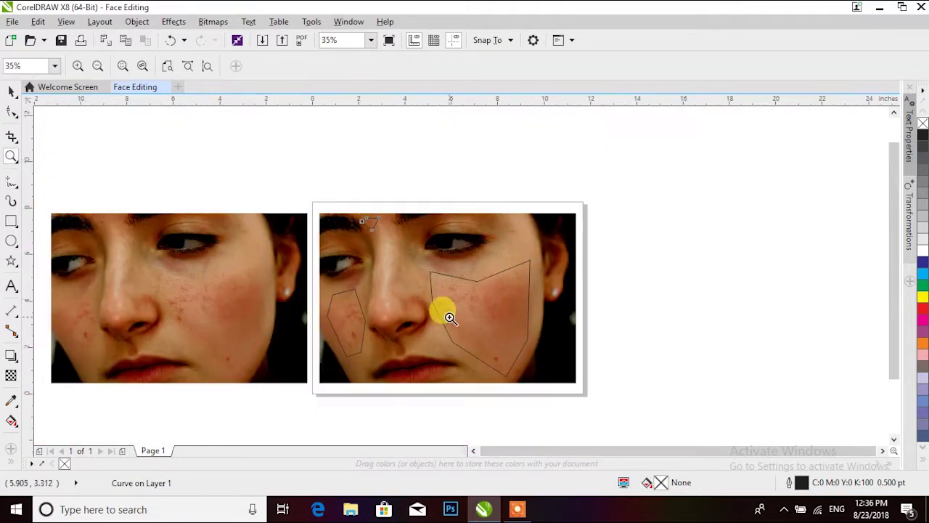
# - Fill the right cheek shape with skin colour sampled from the cheek
pyautogui.click(11, 93)
pyautogui.click(514, 274)
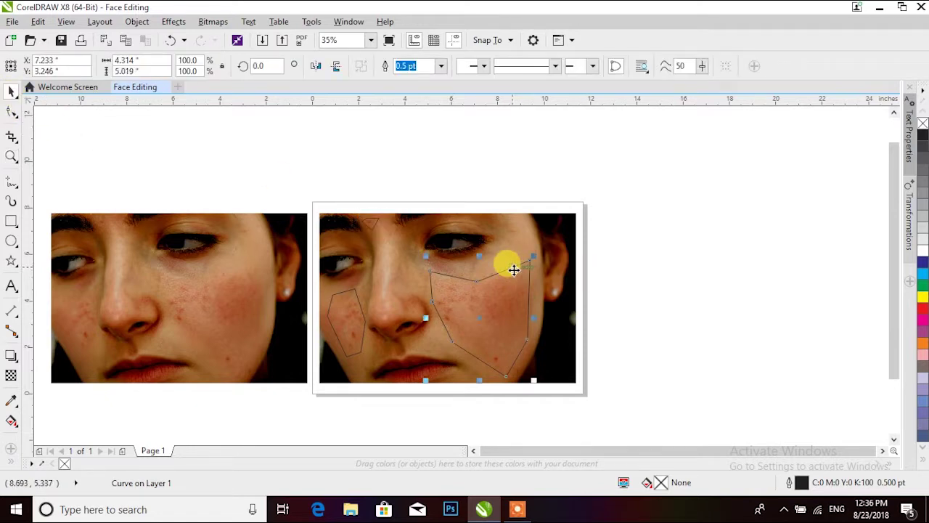
pyautogui.click(10, 406)
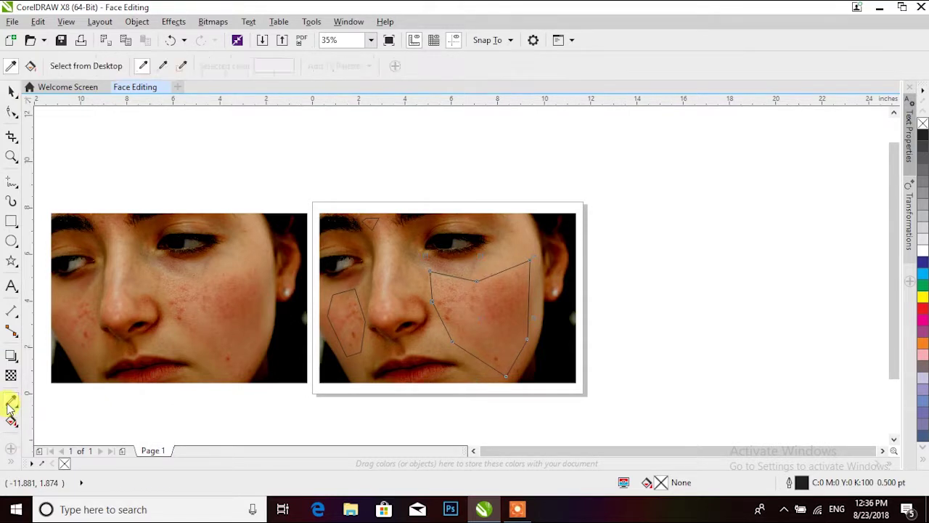
pyautogui.click(526, 262)
pyautogui.click(473, 297)
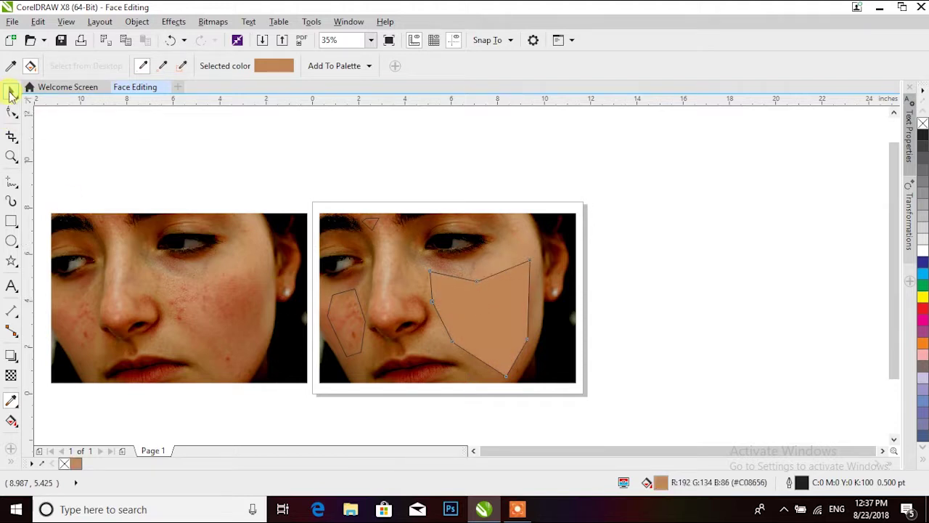
# - Fill the left cheek shape with skin colour sampled right beside it
pyautogui.click(11, 92)
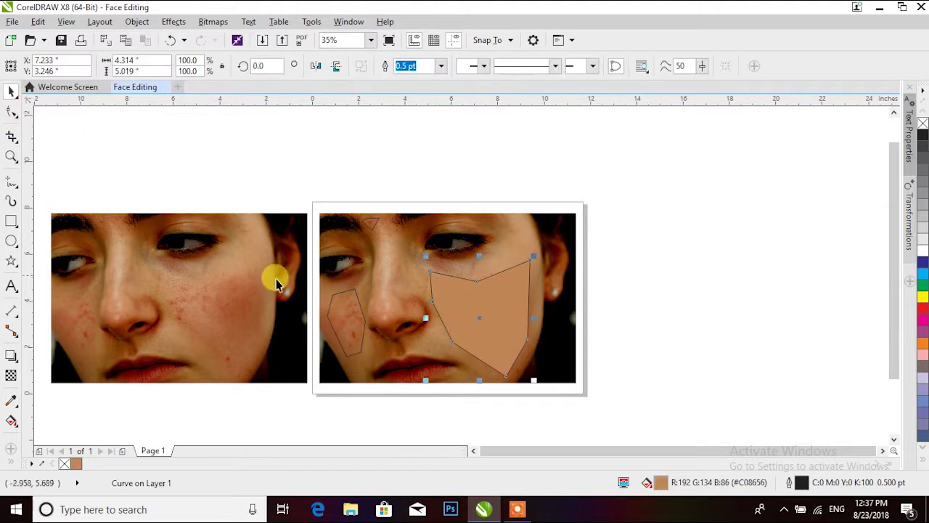
pyautogui.click(359, 299)
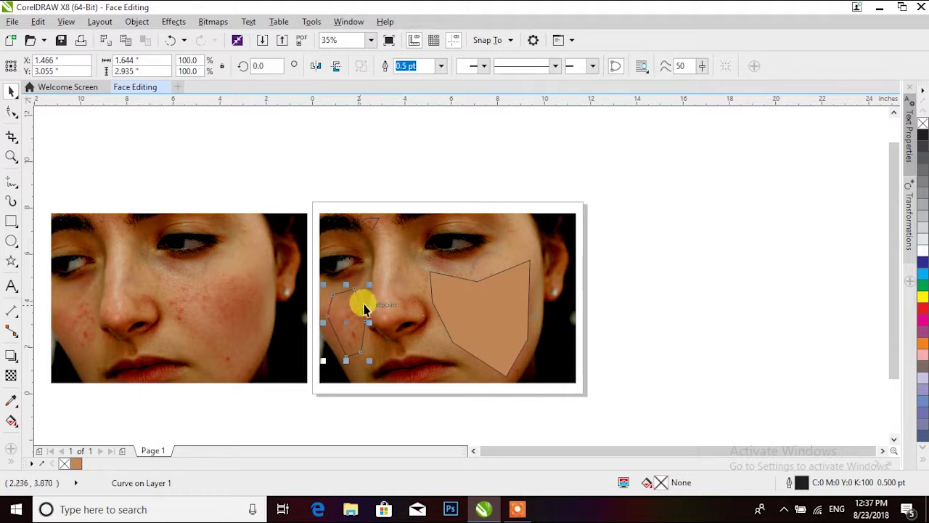
pyautogui.click(11, 402)
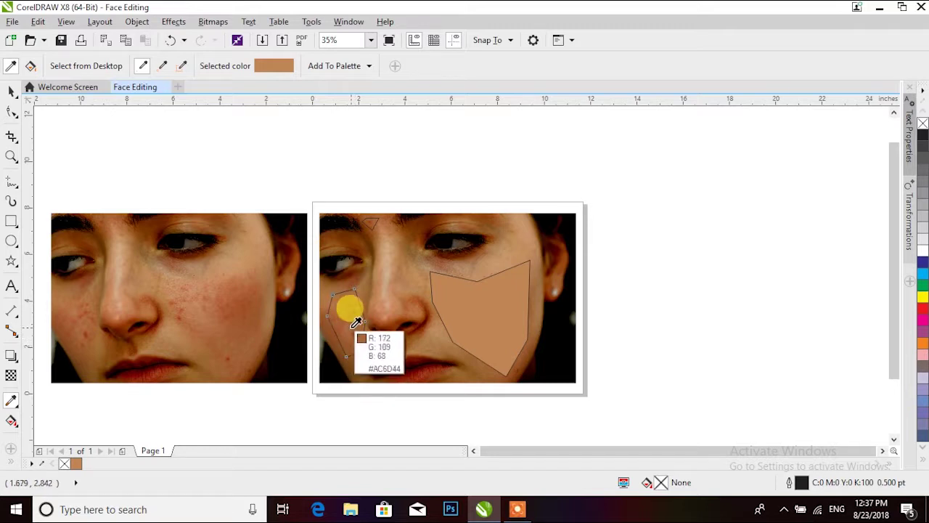
pyautogui.click(355, 323)
pyautogui.click(342, 317)
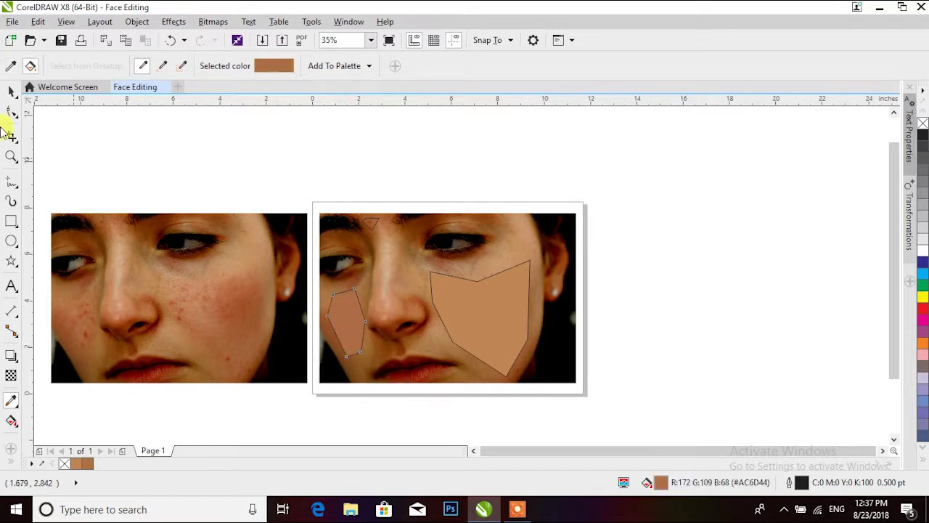
# - Fill the forehead shape with a sampled brown skin tone, then select all three shapes
pyautogui.click(11, 93)
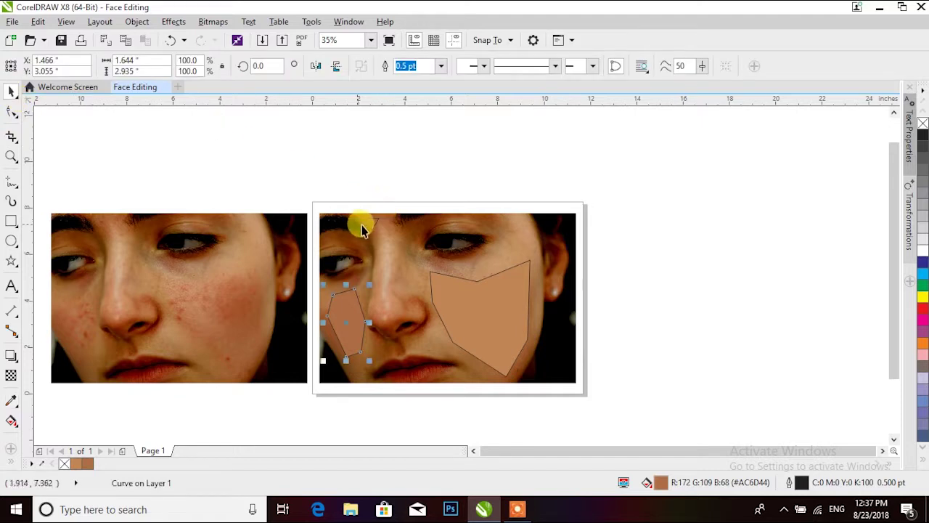
pyautogui.click(368, 224)
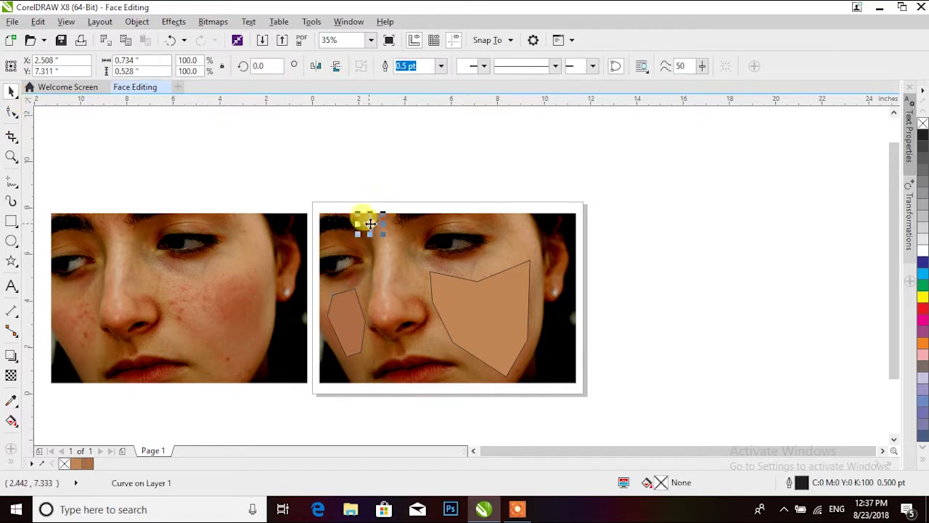
pyautogui.click(11, 404)
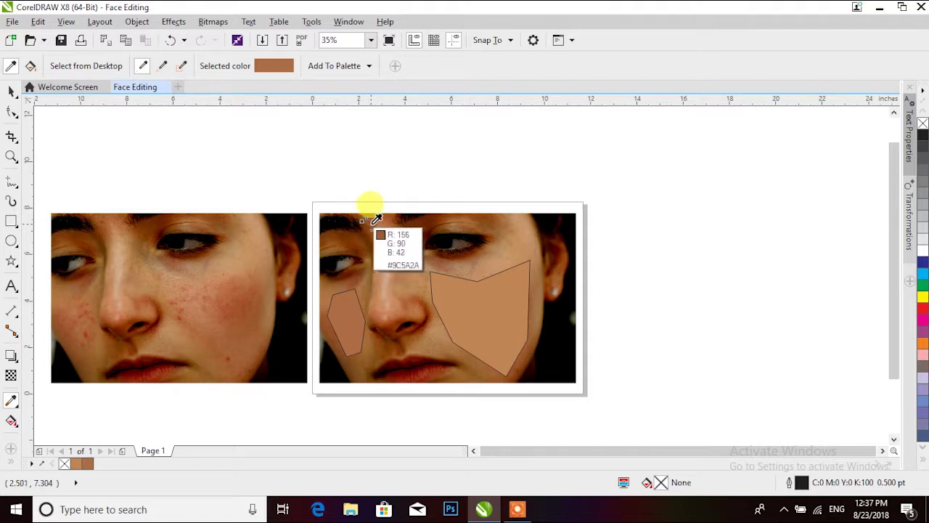
pyautogui.press('shift')
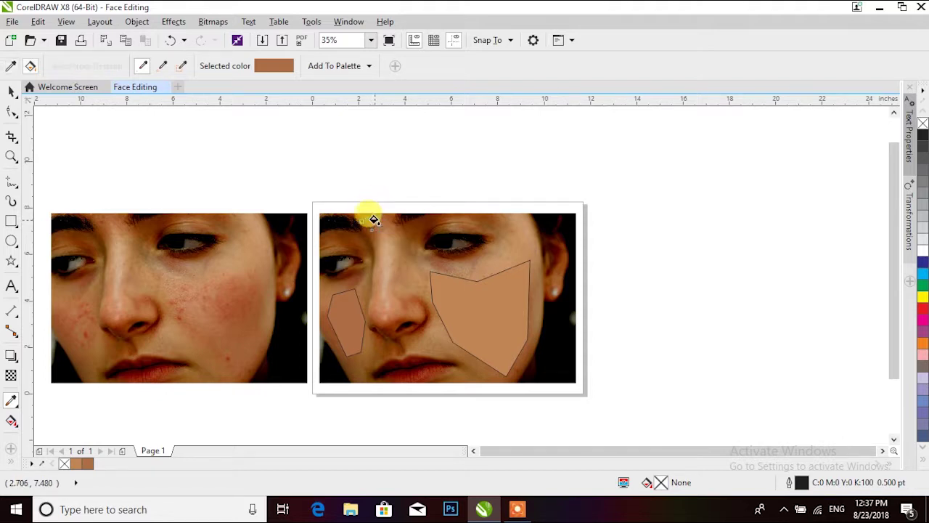
pyautogui.click(367, 221)
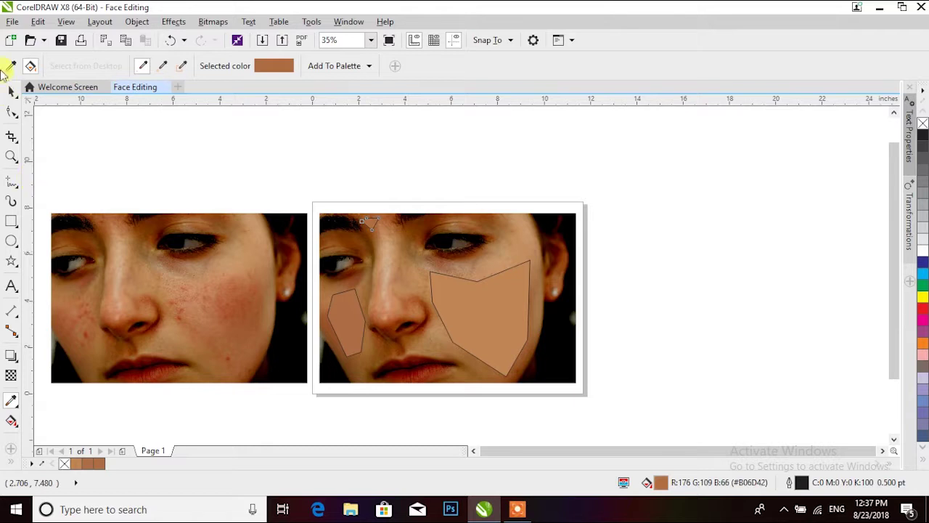
pyautogui.click(11, 93)
pyautogui.keyDown('shift'); pyautogui.click(467, 313); pyautogui.keyUp('shift')
pyautogui.keyDown('shift'); pyautogui.click(344, 319); pyautogui.keyUp('shift')
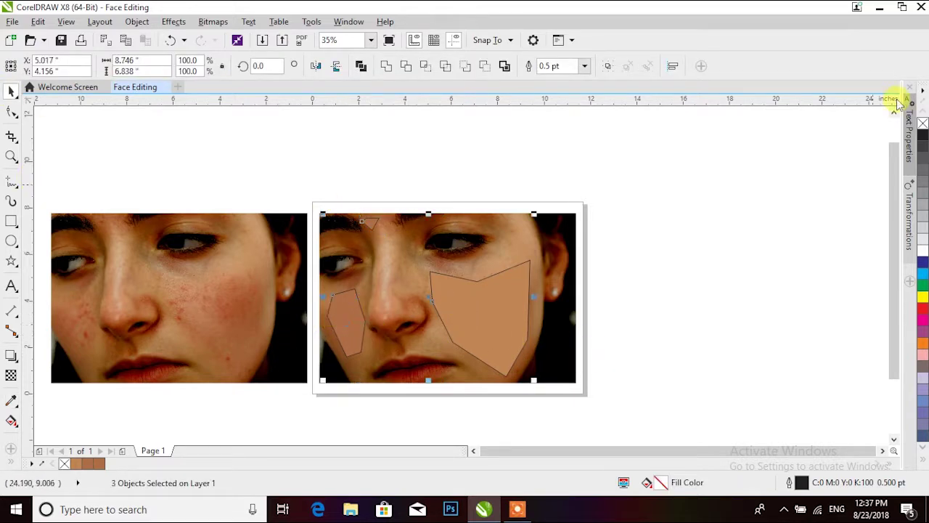
# - Remove the outlines from all three patches and select the right cheek patch alone
pyautogui.rightClick(924, 125)
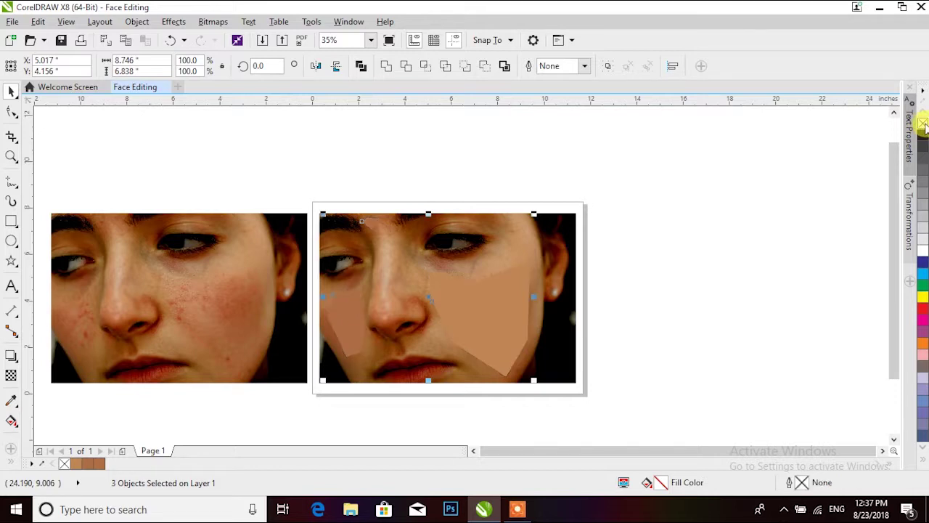
pyautogui.click(597, 272)
pyautogui.click(476, 299)
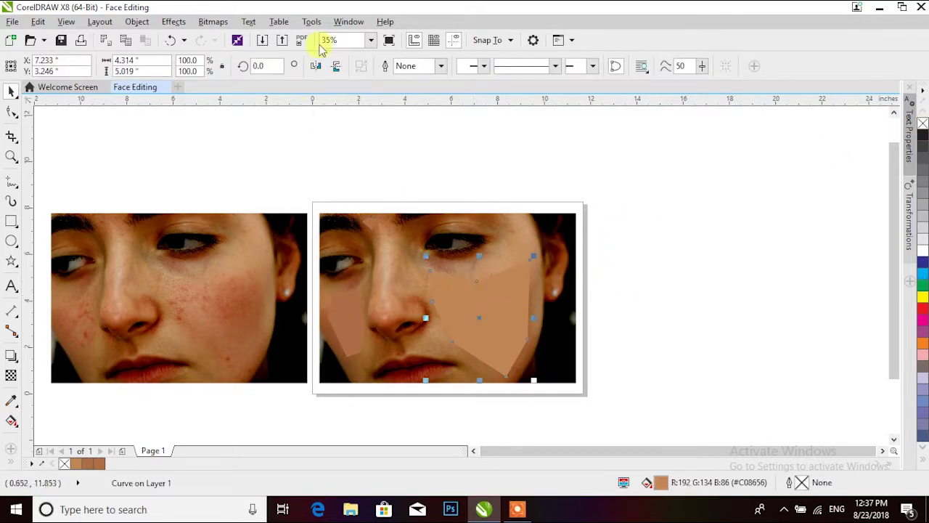
pyautogui.click(211, 22)
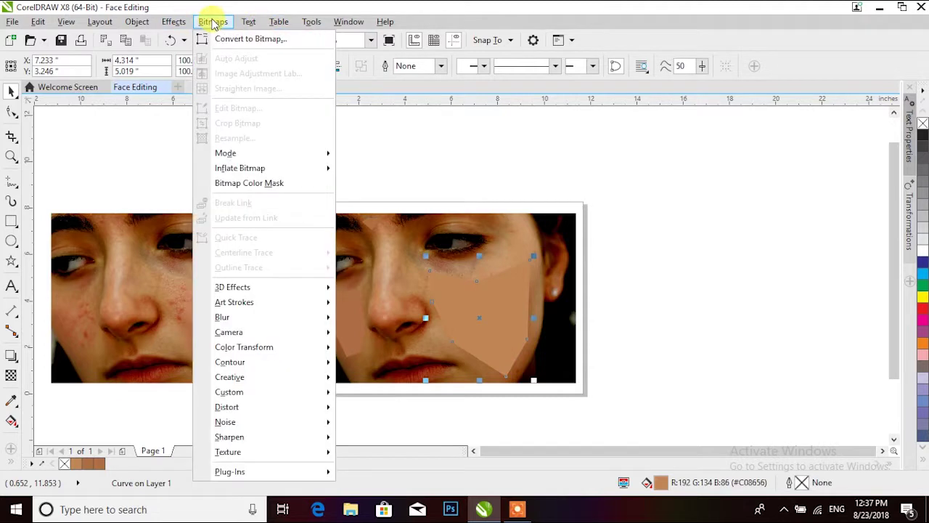
# - Convert the right cheek, left cheek and forehead patches each into 300 dpi bitmaps
pyautogui.click(245, 42)
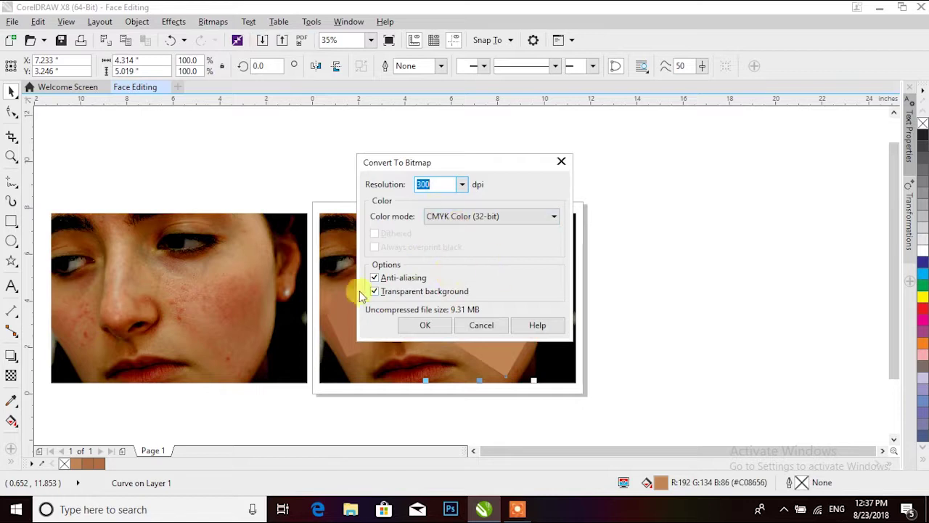
pyautogui.click(420, 326)
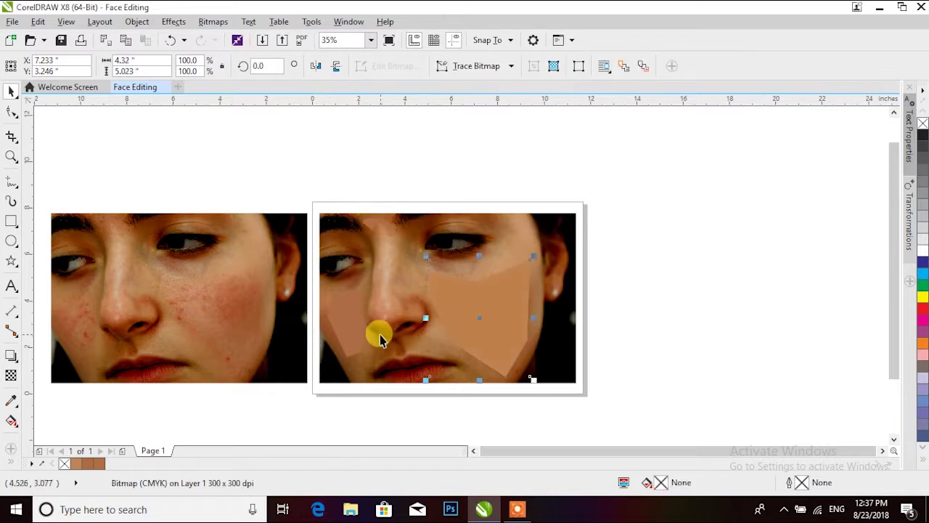
pyautogui.click(332, 291)
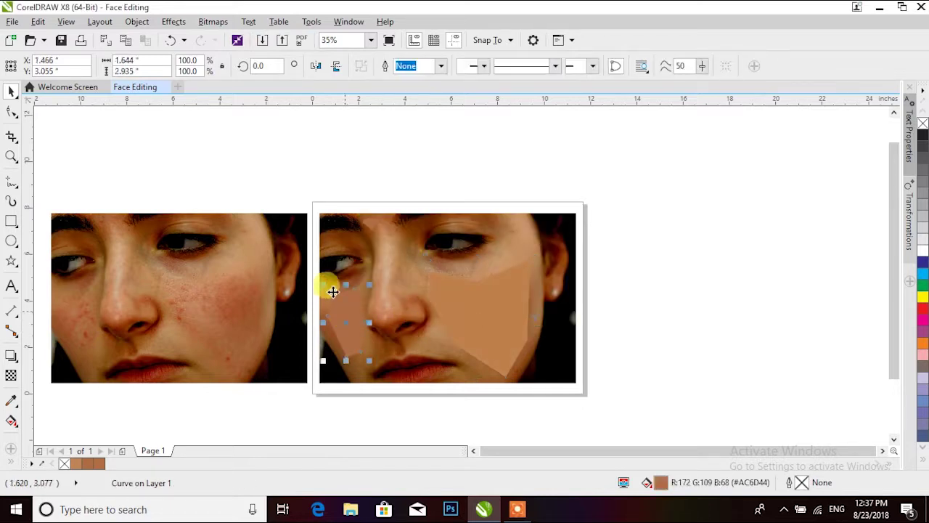
pyautogui.click(213, 22)
pyautogui.click(247, 39)
pyautogui.click(425, 326)
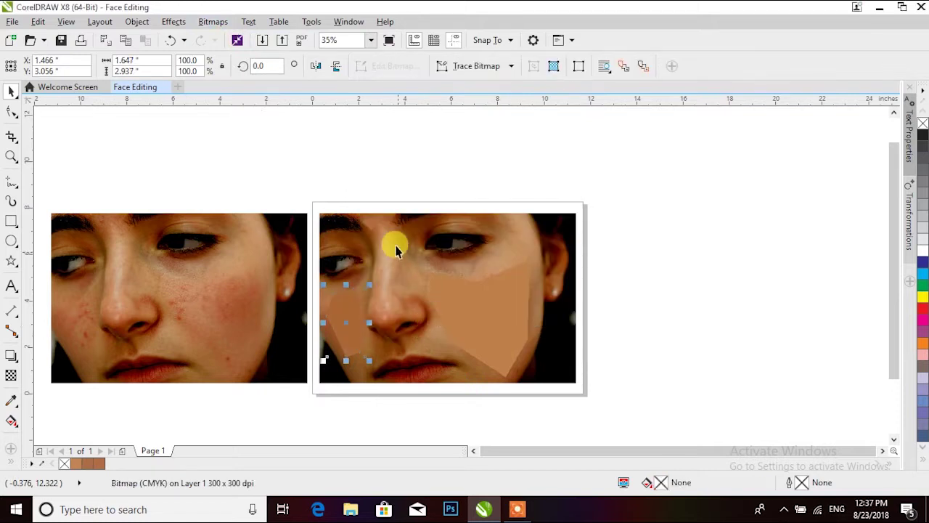
pyautogui.click(367, 223)
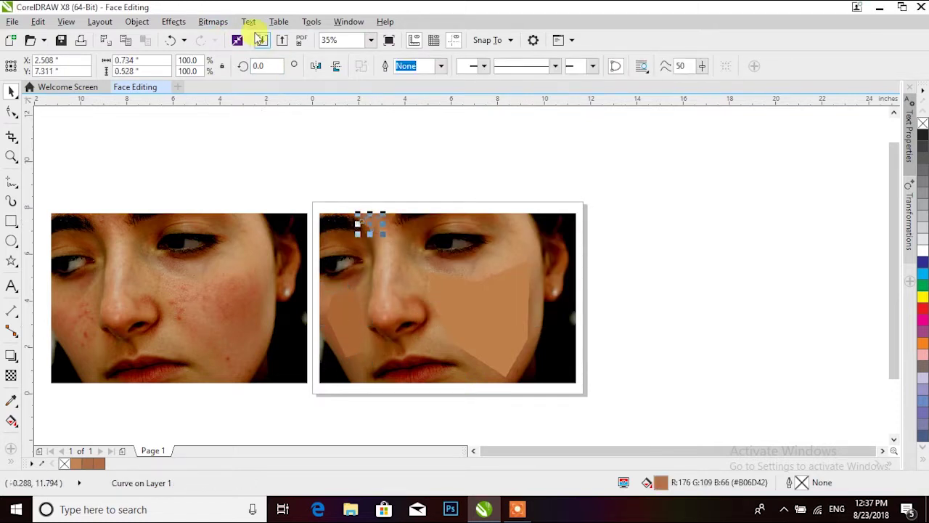
pyautogui.click(213, 22)
pyautogui.click(239, 40)
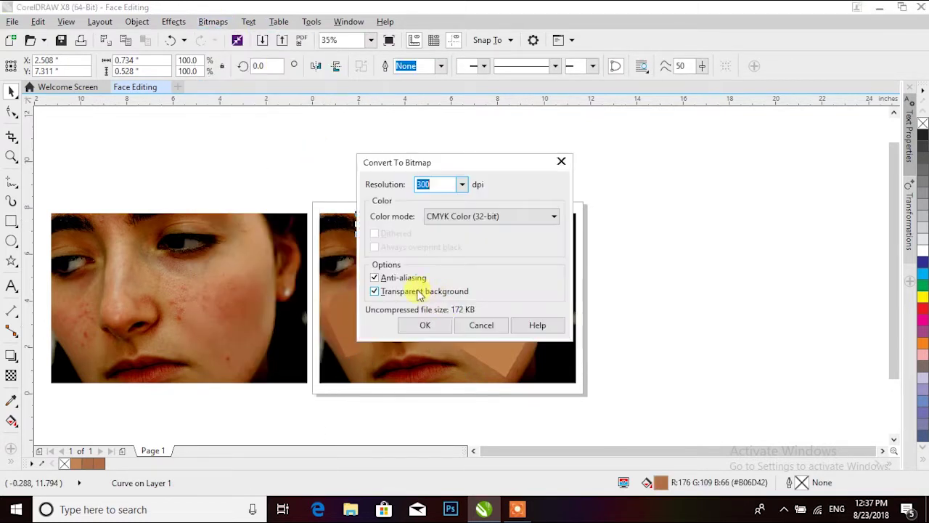
pyautogui.click(424, 326)
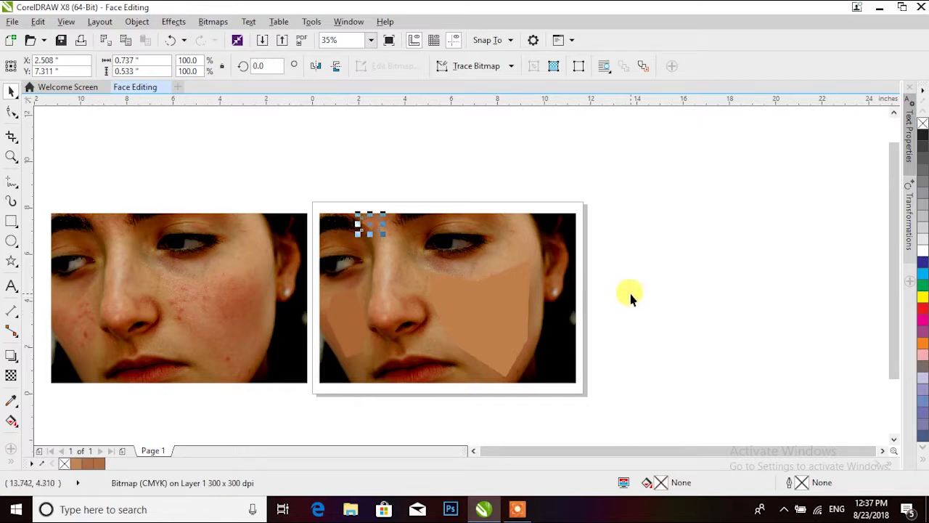
pyautogui.click(489, 317)
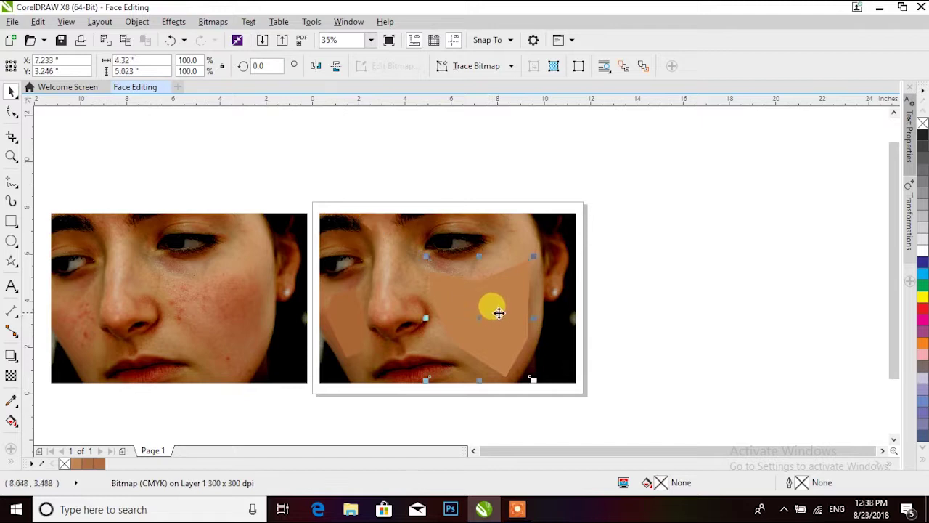
# - Apply a Gaussian blur of radius 220 pixels to the large right-cheek bitmap
pyautogui.click(213, 21)
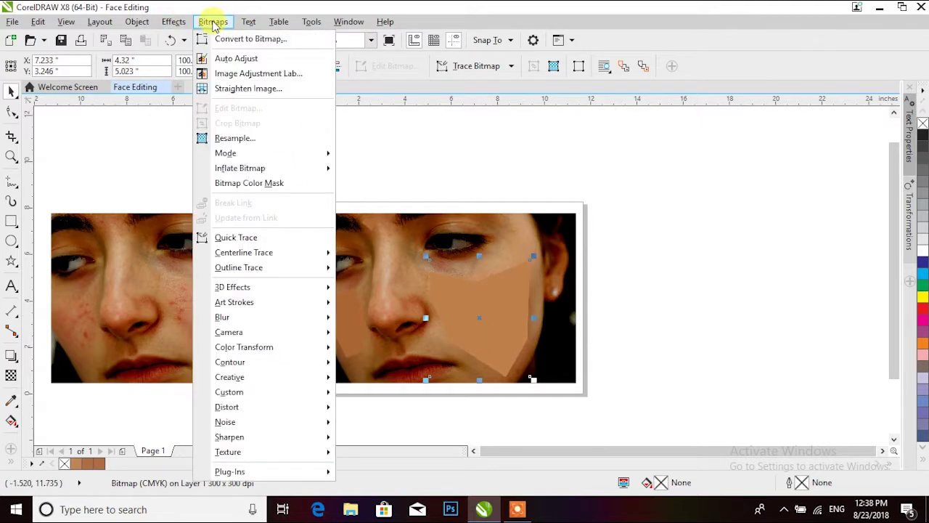
pyautogui.moveTo(278, 323)
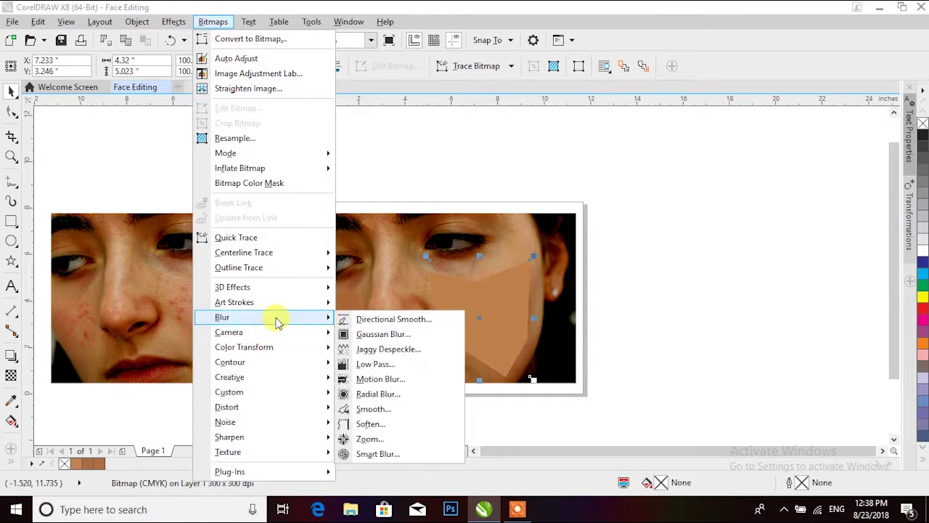
pyautogui.click(419, 336)
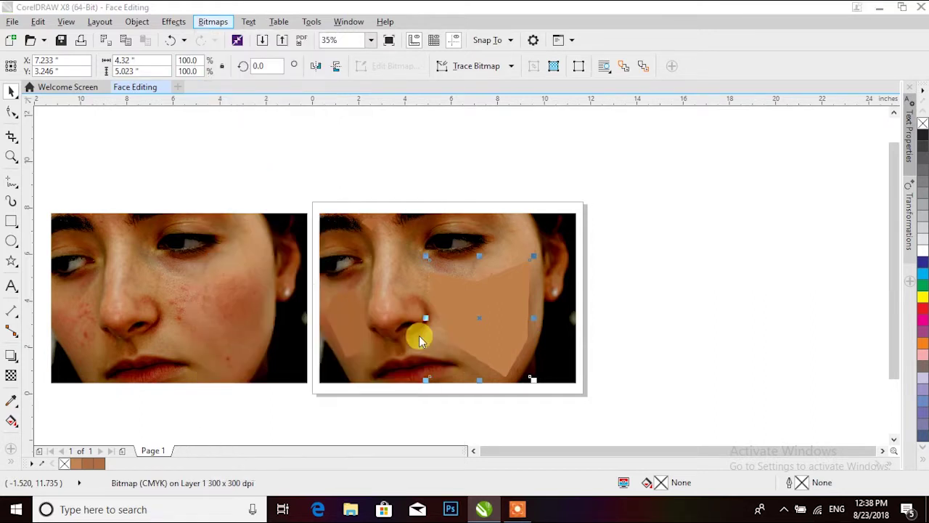
pyautogui.moveTo(499, 201); pyautogui.dragTo(488, 92)
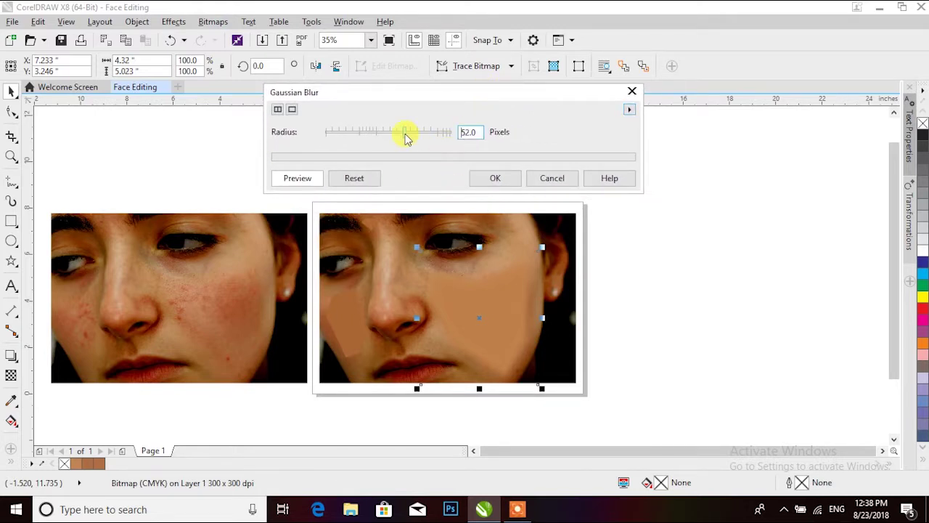
pyautogui.moveTo(407, 138); pyautogui.dragTo(455, 133)
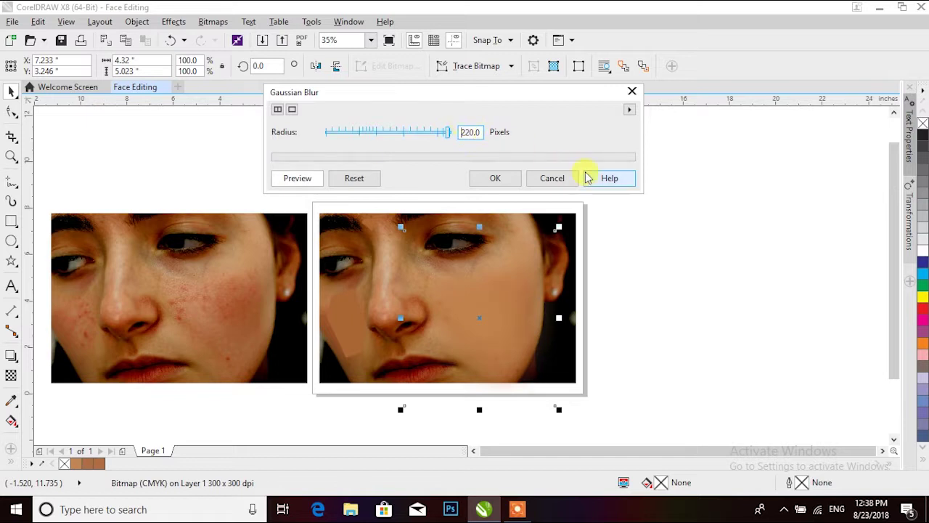
pyautogui.click(496, 179)
pyautogui.click(348, 311)
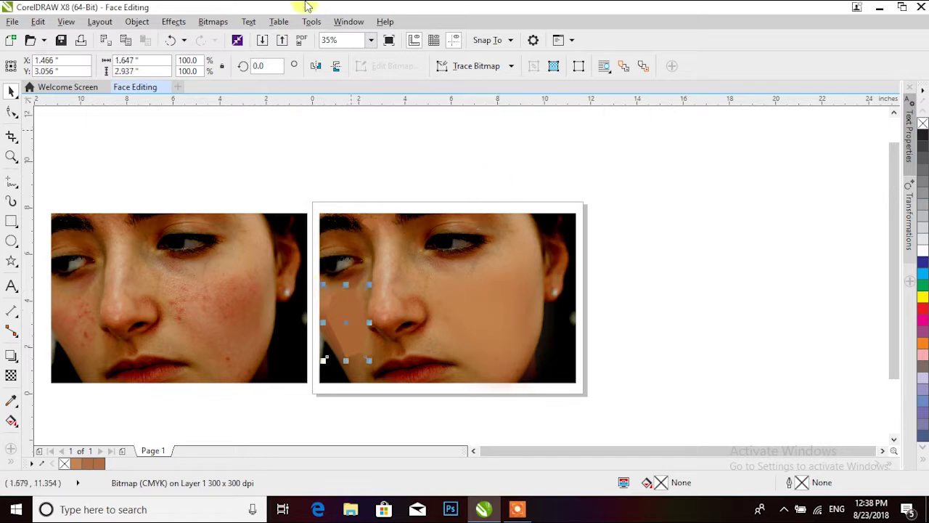
# - Apply a 140-pixel Gaussian blur to the small left-cheek patch beside the nose
pyautogui.click(204, 23)
pyautogui.moveTo(263, 317)
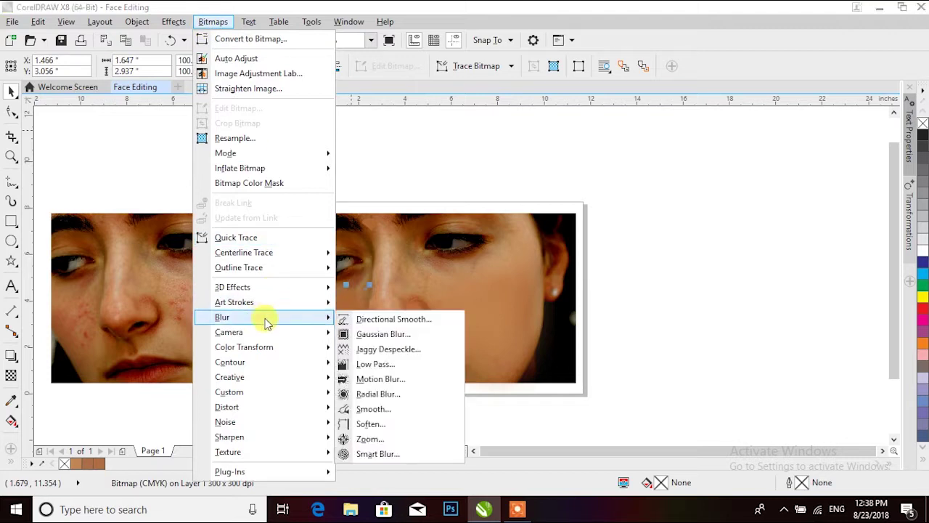
pyautogui.click(367, 333)
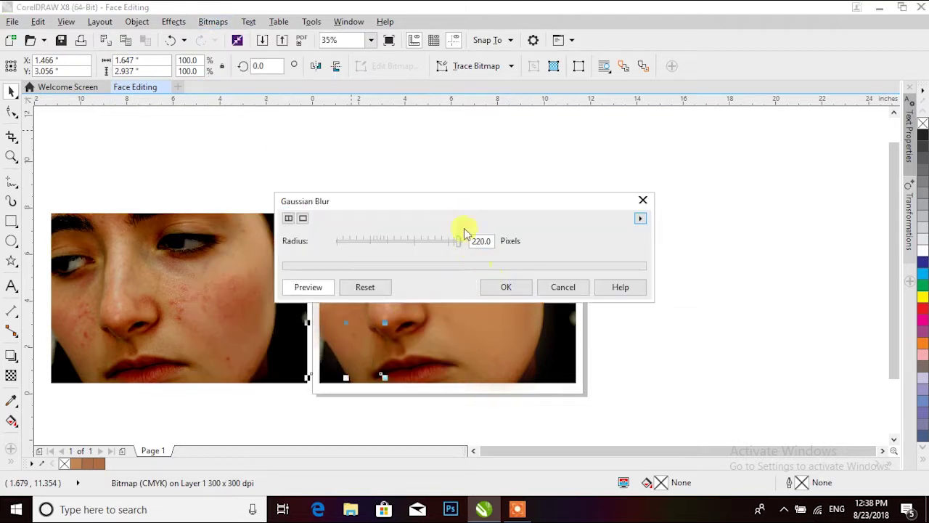
pyautogui.moveTo(458, 202); pyautogui.dragTo(534, 77)
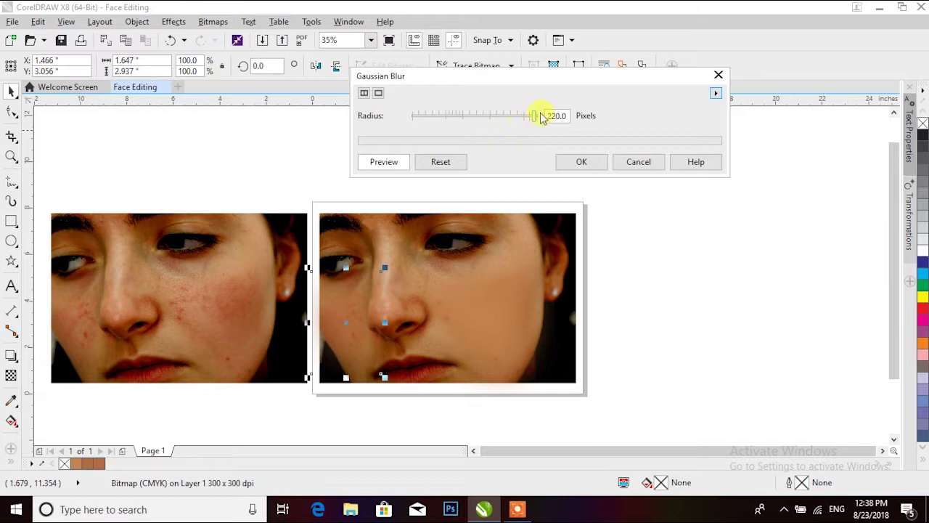
pyautogui.click(585, 160)
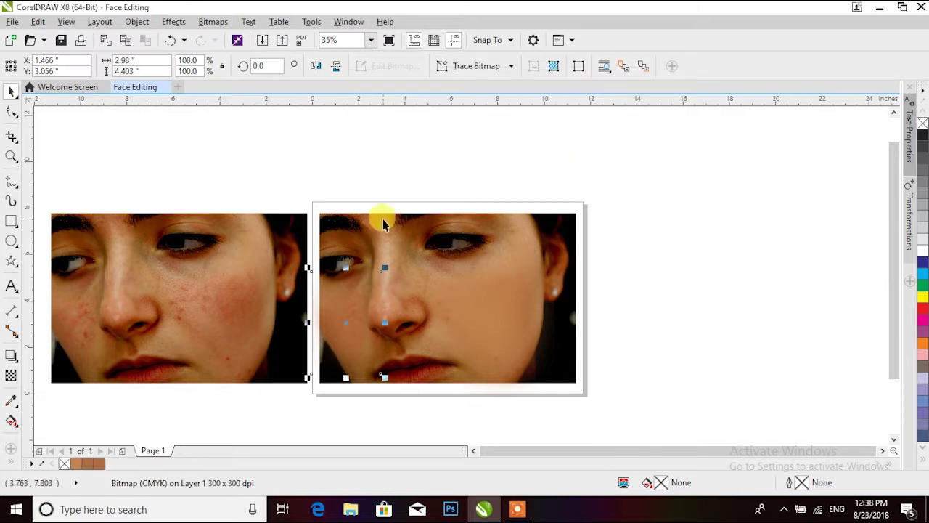
# - Blur the forehead patch with a 125-pixel Gaussian blur and clear the selection to inspect
pyautogui.click(213, 22)
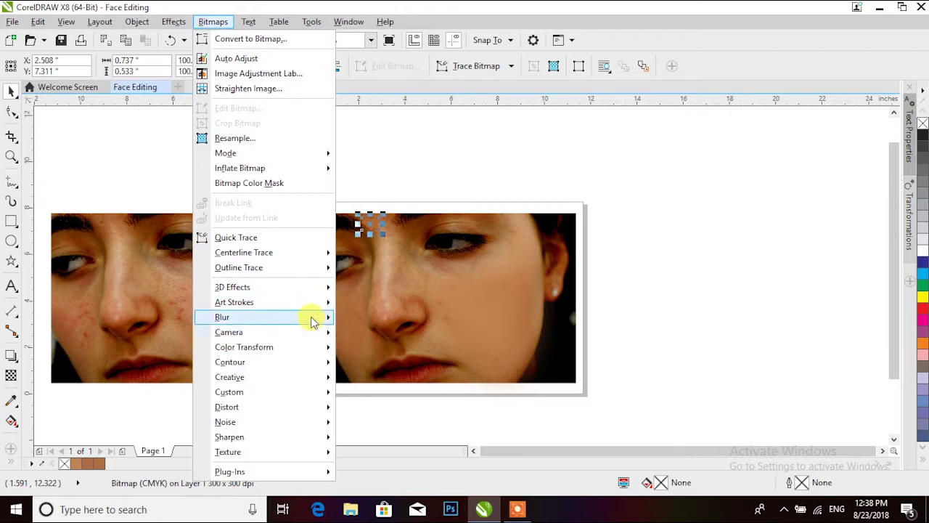
pyautogui.moveTo(309, 317)
pyautogui.click(361, 331)
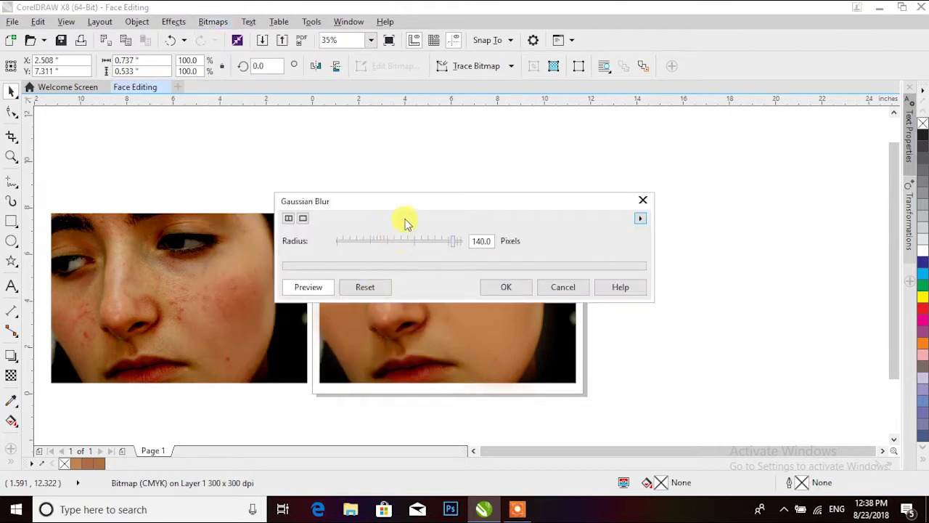
pyautogui.moveTo(419, 200); pyautogui.dragTo(573, 113)
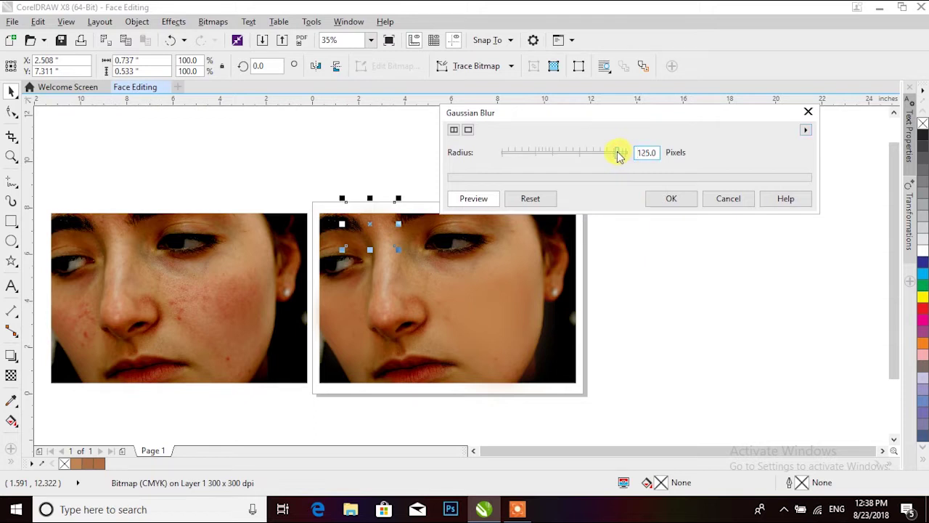
pyautogui.click(672, 199)
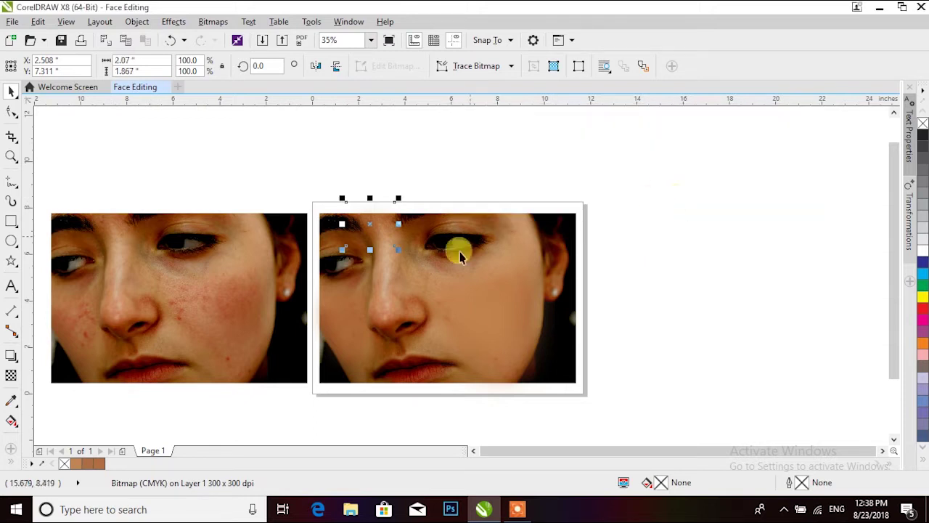
pyautogui.click(708, 341)
pyautogui.press('z')
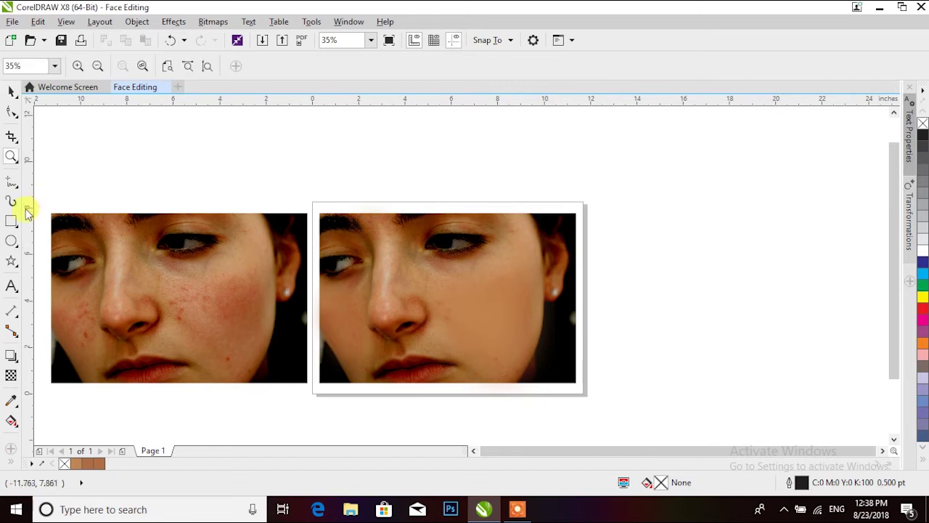